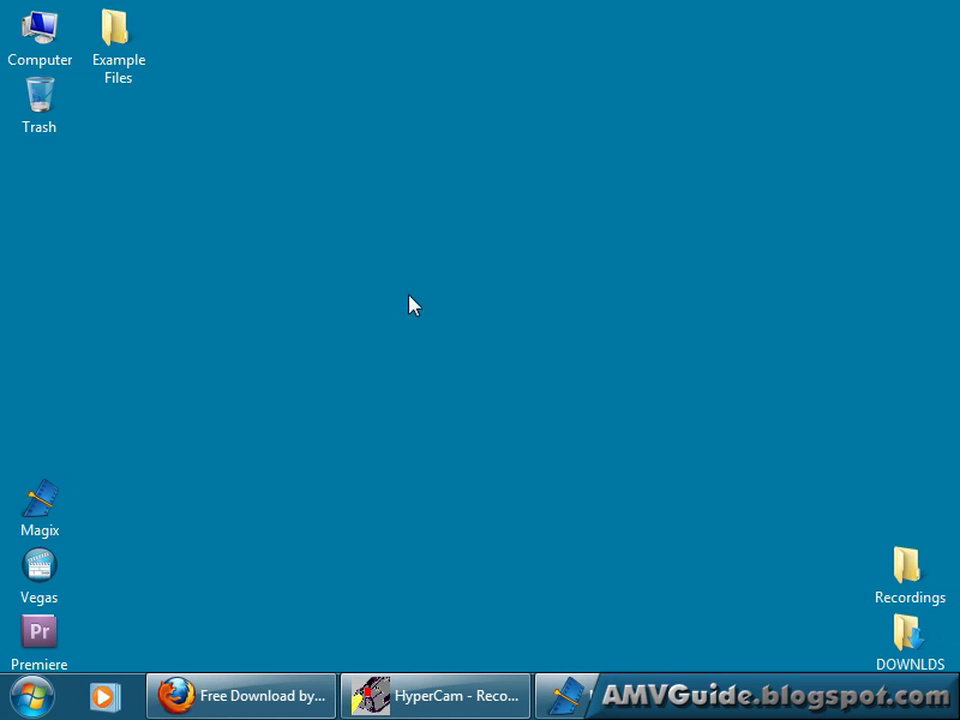
Open the Example Files folder and view the file details of Music File.mp3 and Music File.wav.
{"action": "double_click", "coordinate": [120, 71]}
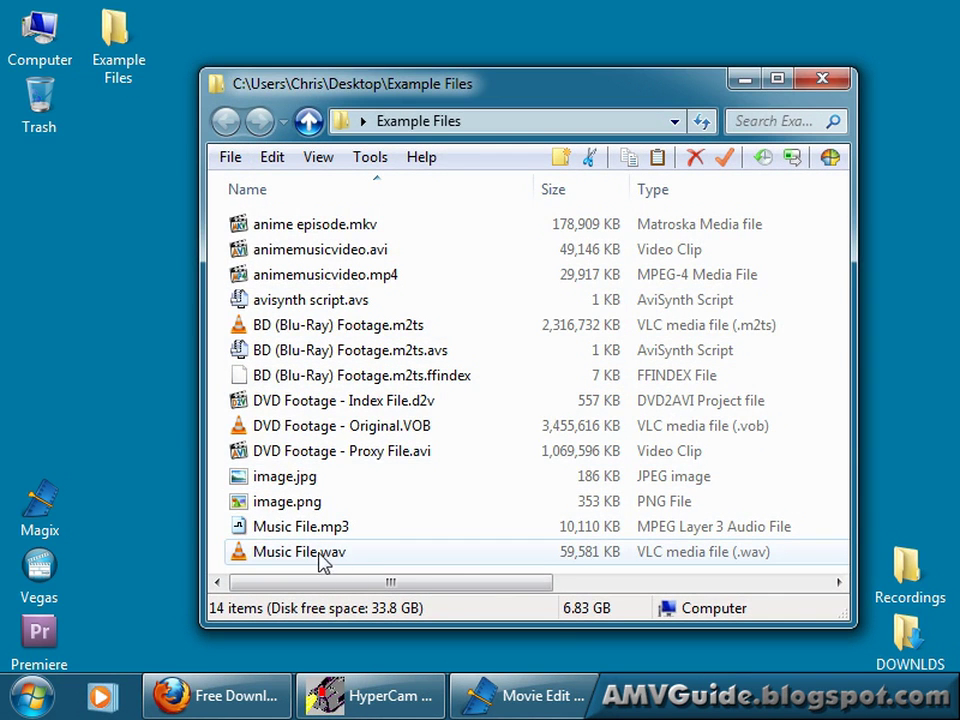
{"action": "mouse_move", "coordinate": [345, 567]}
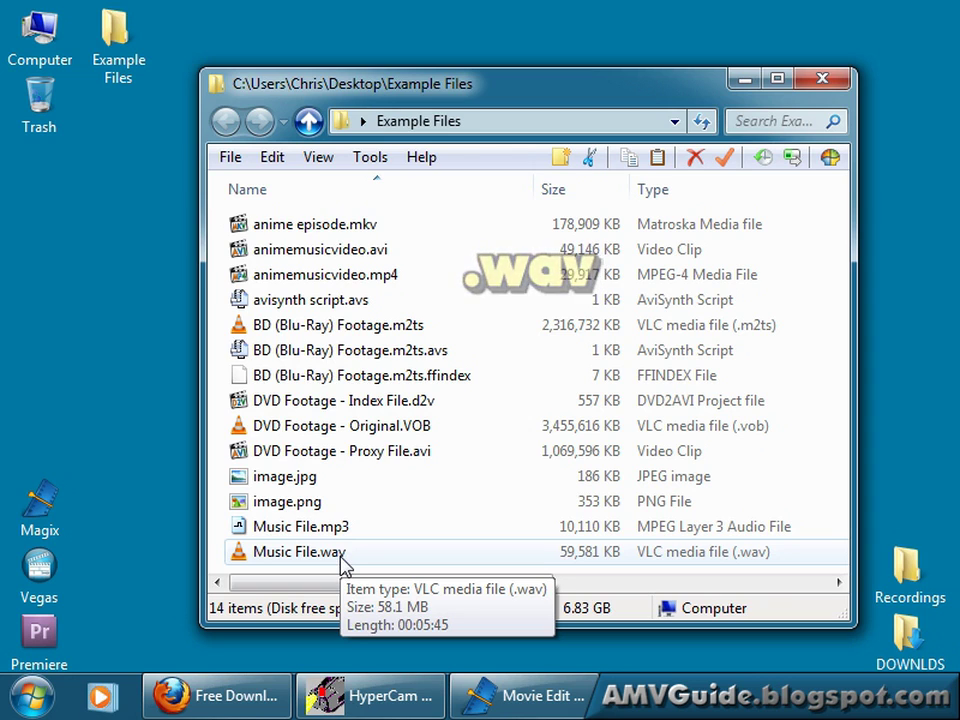
{"action": "mouse_move", "coordinate": [340, 545]}
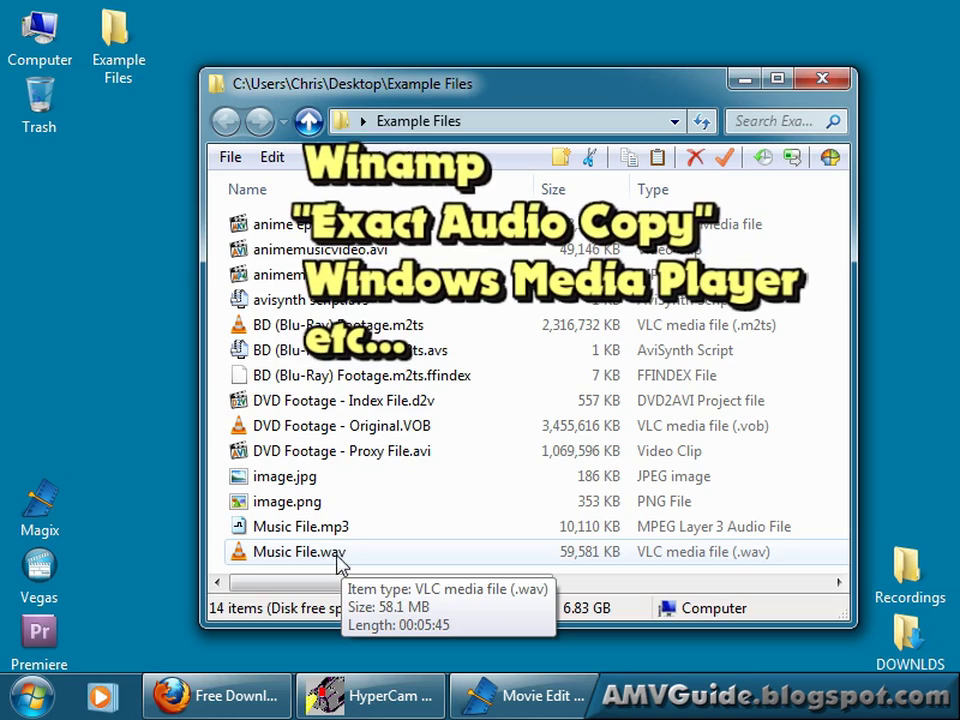
Set Windows Media Player's rip music format to WAV (Lossless) and apply it.
{"action": "left_click", "coordinate": [101, 697]}
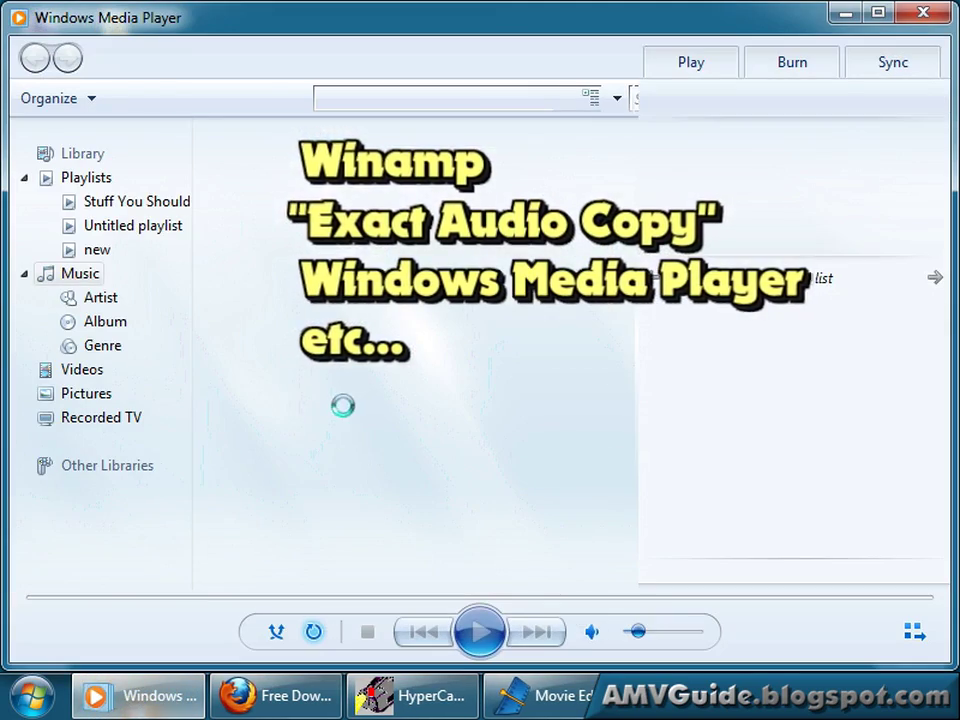
{"action": "left_click", "coordinate": [163, 48]}
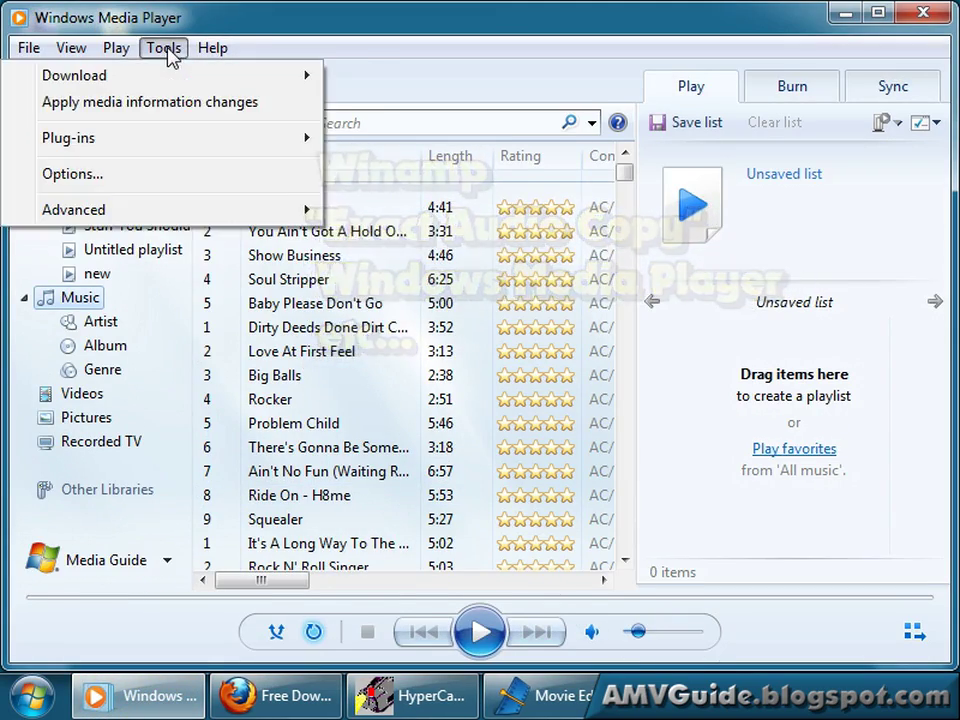
{"action": "left_click", "coordinate": [141, 175]}
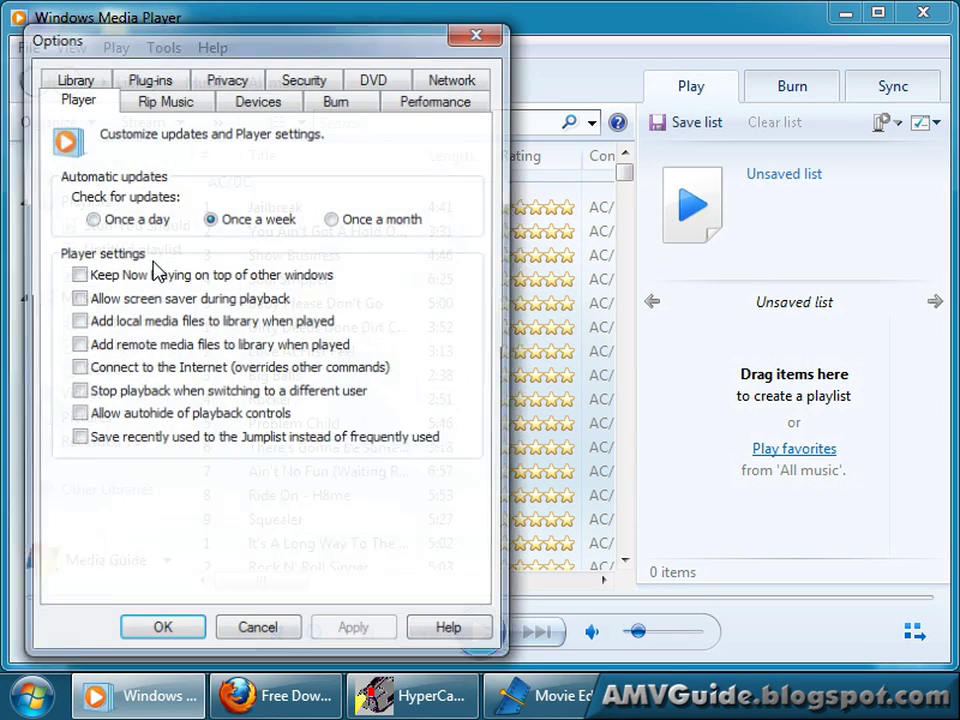
{"action": "left_click", "coordinate": [178, 100]}
{"action": "left_click", "coordinate": [240, 324]}
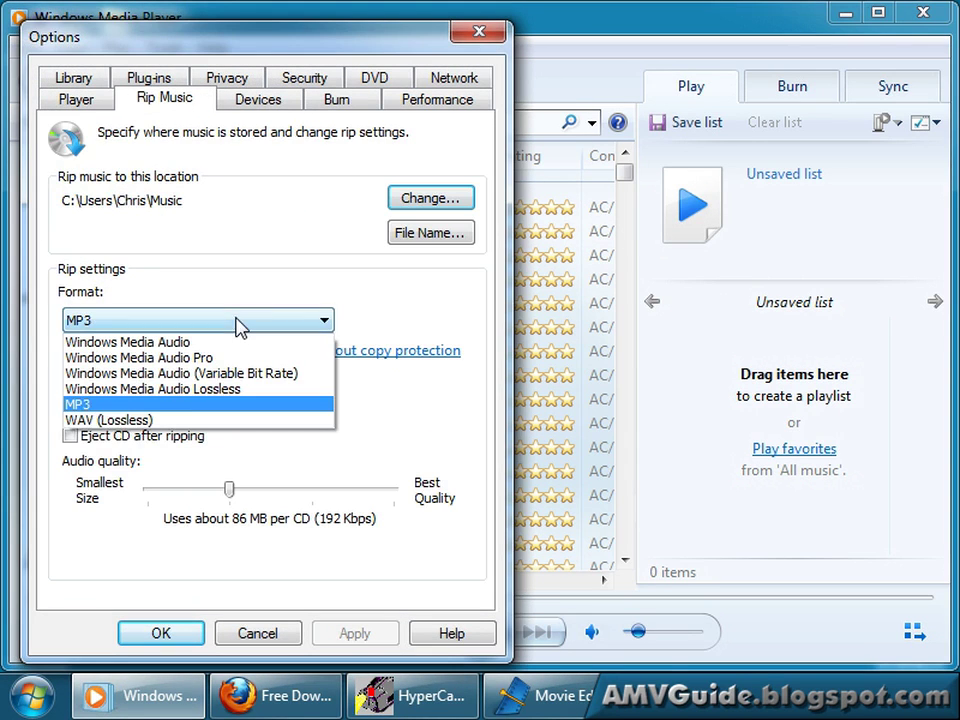
{"action": "left_click", "coordinate": [178, 420]}
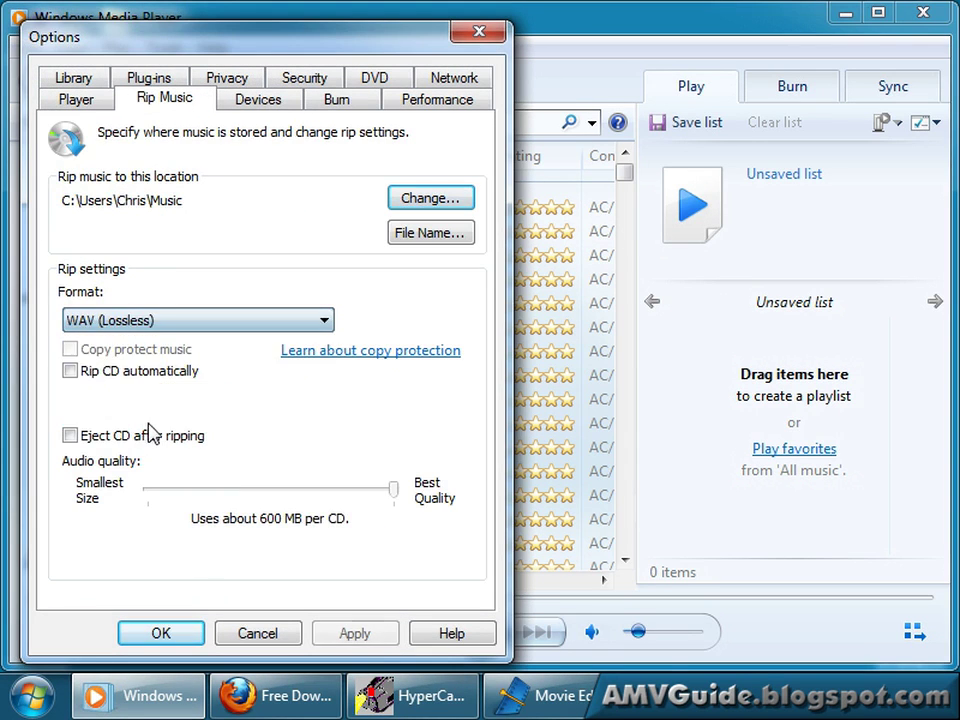
{"action": "left_click", "coordinate": [352, 633]}
{"action": "left_click", "coordinate": [479, 32]}
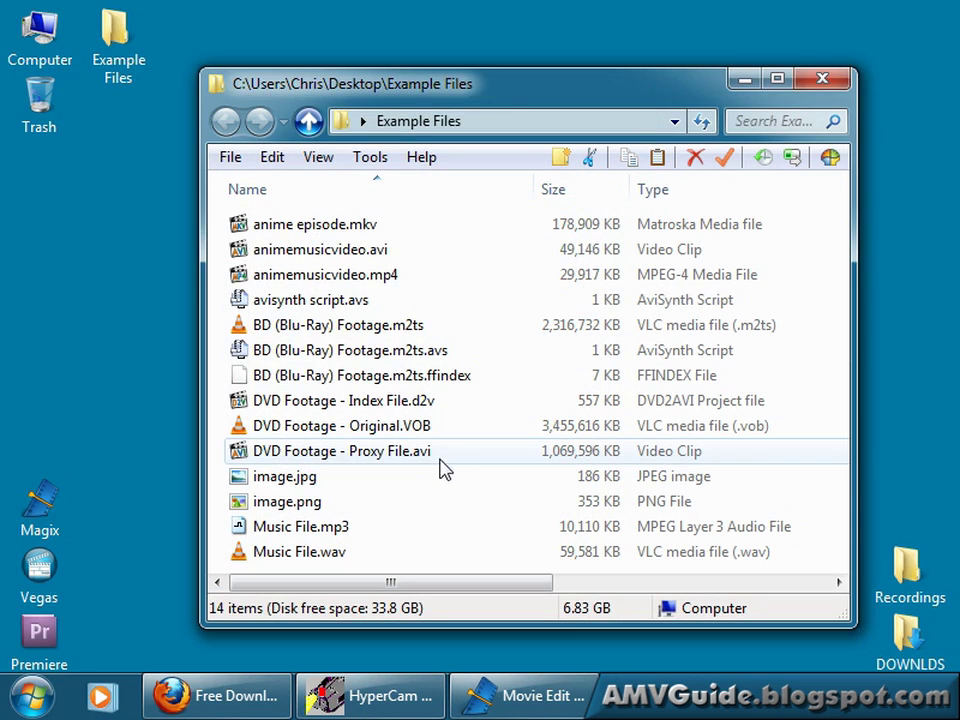
{"action": "mouse_move", "coordinate": [452, 462]}
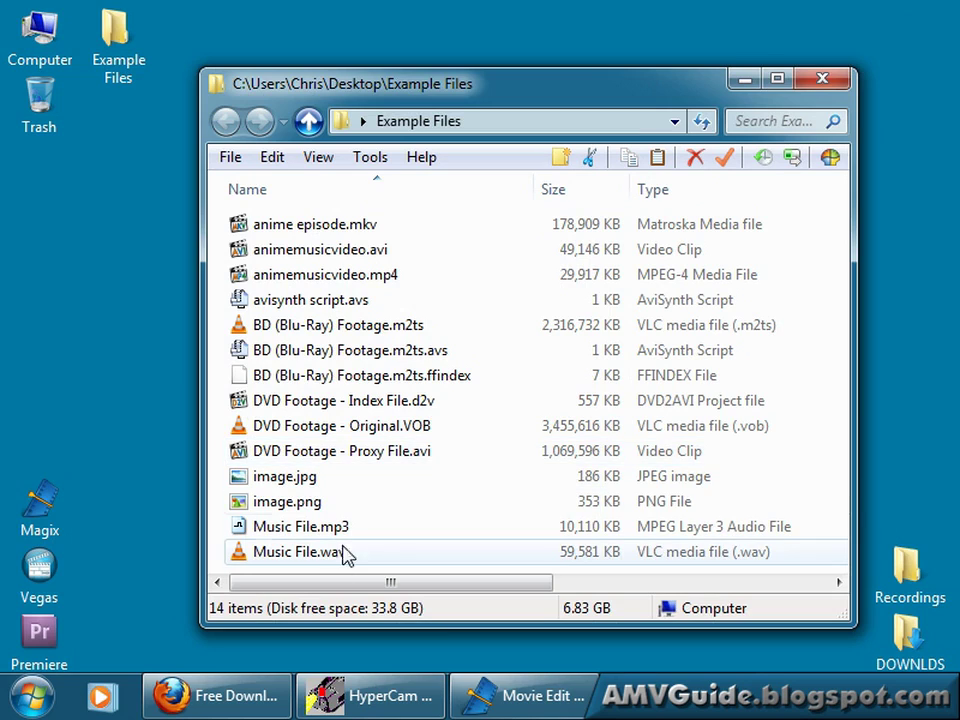
{"action": "mouse_move", "coordinate": [320, 566]}
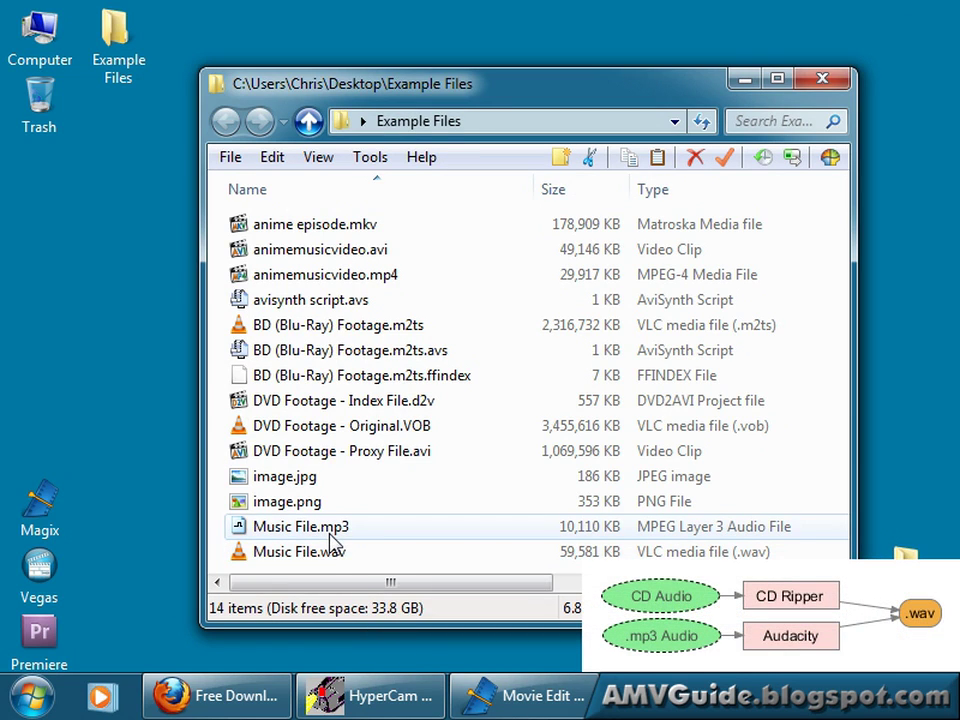
{"action": "mouse_move", "coordinate": [331, 541]}
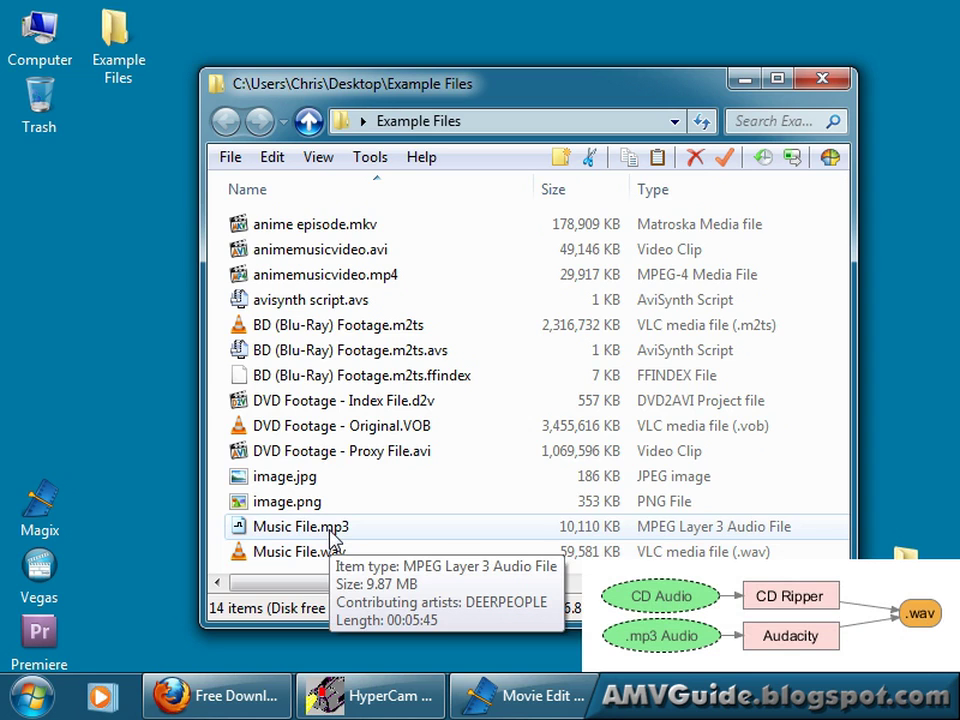
{"action": "left_click", "coordinate": [329, 530]}
Search Google for 'audacity' and open the Audacity Free Audio Editor site.
{"action": "left_click", "coordinate": [215, 695]}
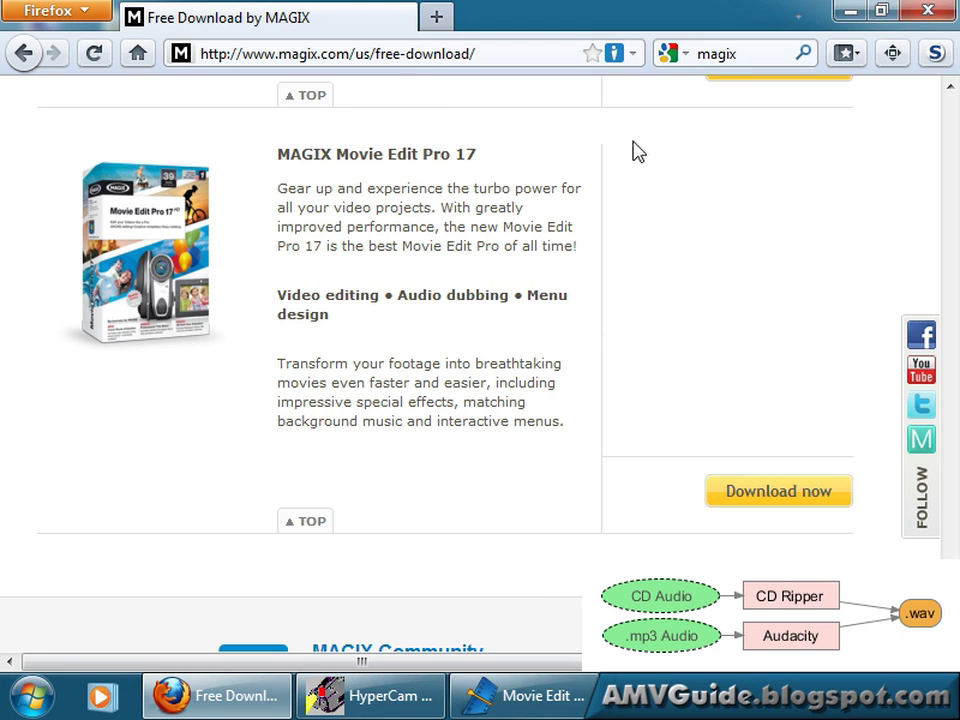
{"action": "left_click", "coordinate": [721, 62]}
{"action": "type", "text": "auda"}
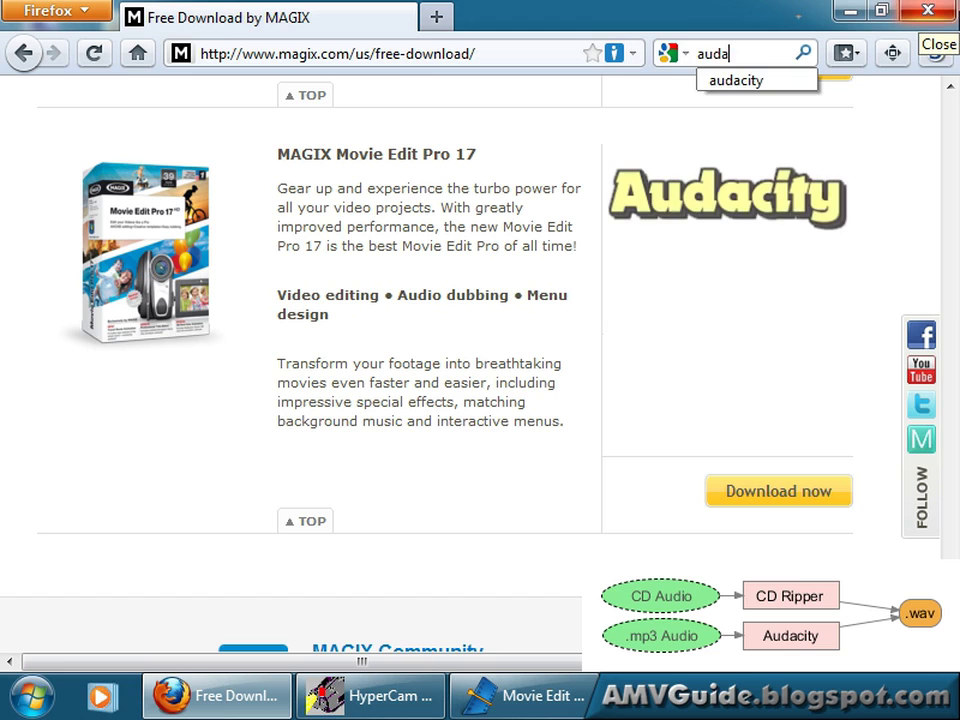
{"action": "type", "text": "city"}
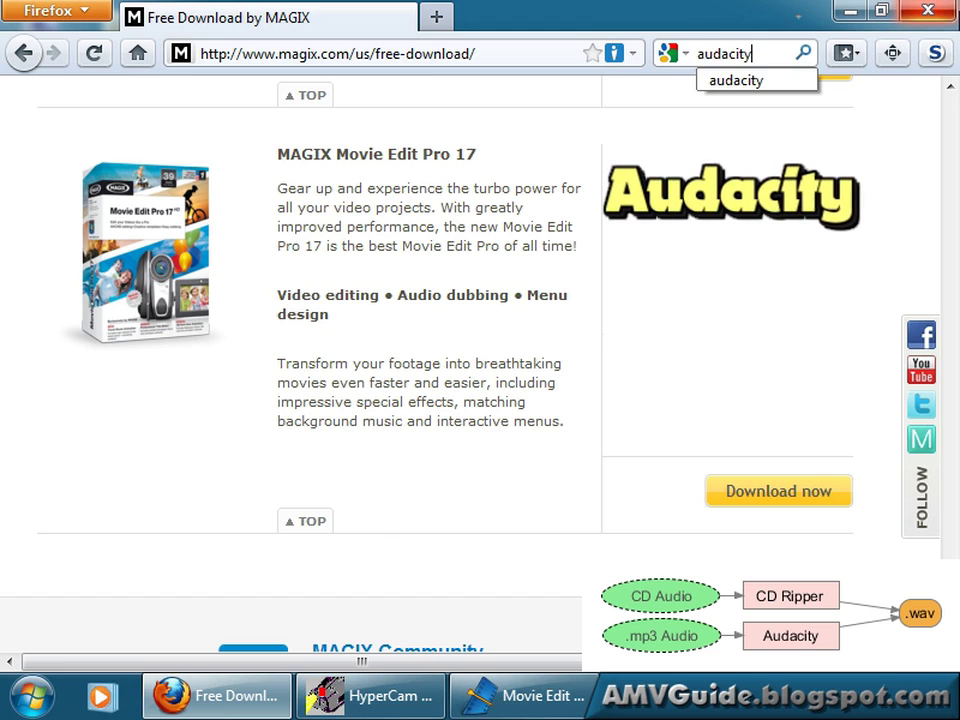
{"action": "key", "text": "Return"}
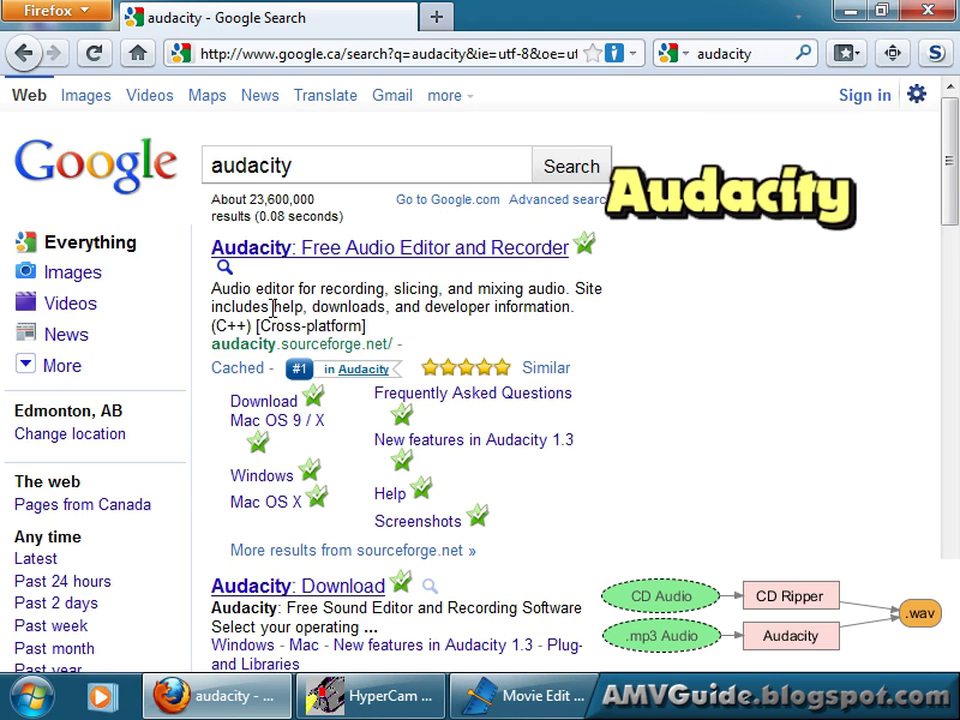
{"action": "left_click", "coordinate": [284, 268]}
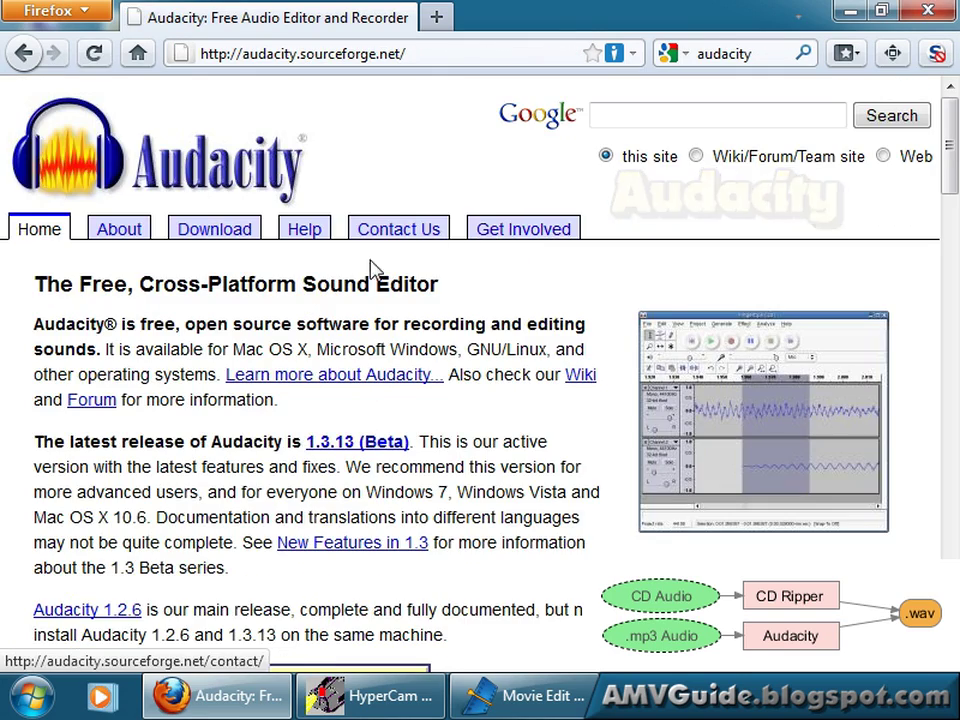
{"action": "scroll", "coordinate": [632, 302], "scroll_direction": "down", "scroll_amount": 3}
{"action": "scroll", "coordinate": [632, 302], "scroll_direction": "up", "scroll_amount": 3}
Go to the Audacity 1.3 beta Windows downloads and its Recommended Download section.
{"action": "left_click", "coordinate": [213, 229]}
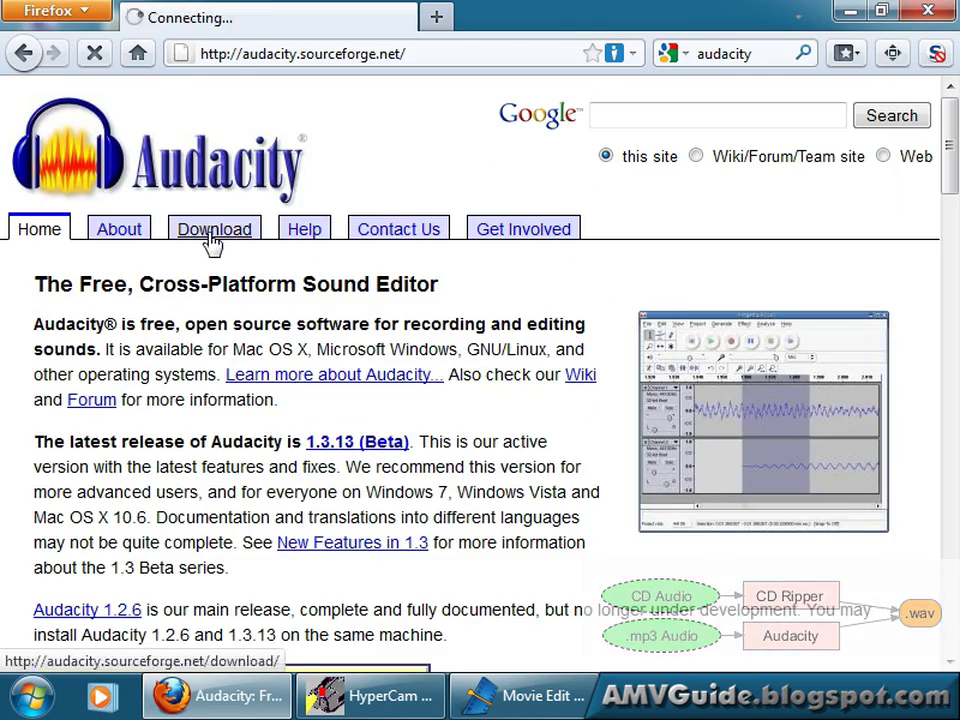
{"action": "scroll", "coordinate": [720, 319], "scroll_direction": "down", "scroll_amount": 1}
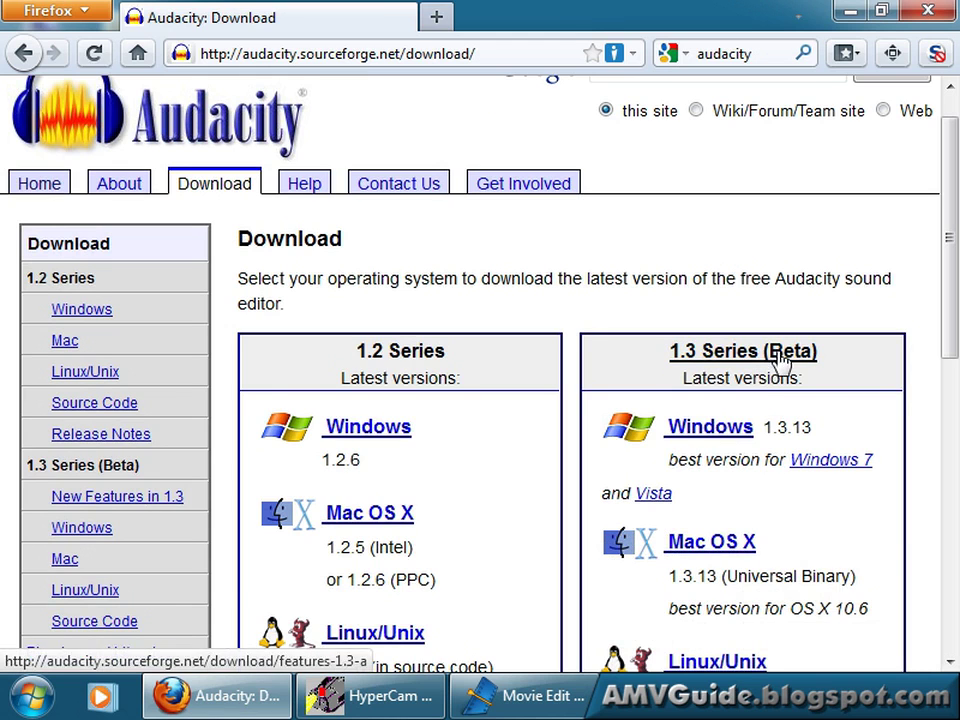
{"action": "left_click", "coordinate": [720, 436]}
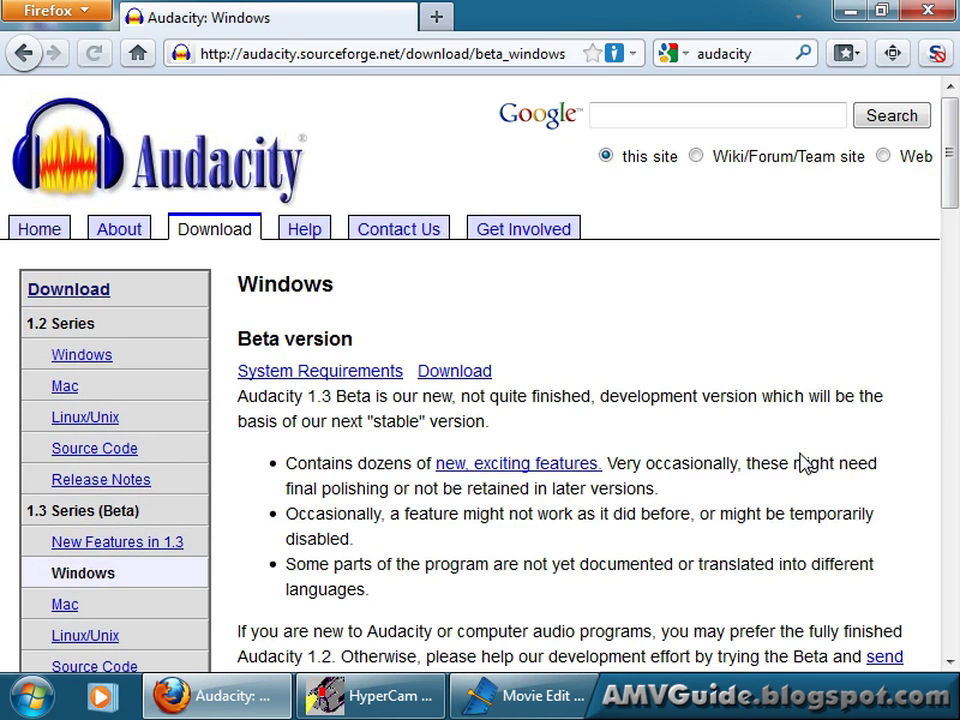
{"action": "scroll", "coordinate": [560, 400], "scroll_direction": "down", "scroll_amount": 2}
{"action": "left_click", "coordinate": [458, 281]}
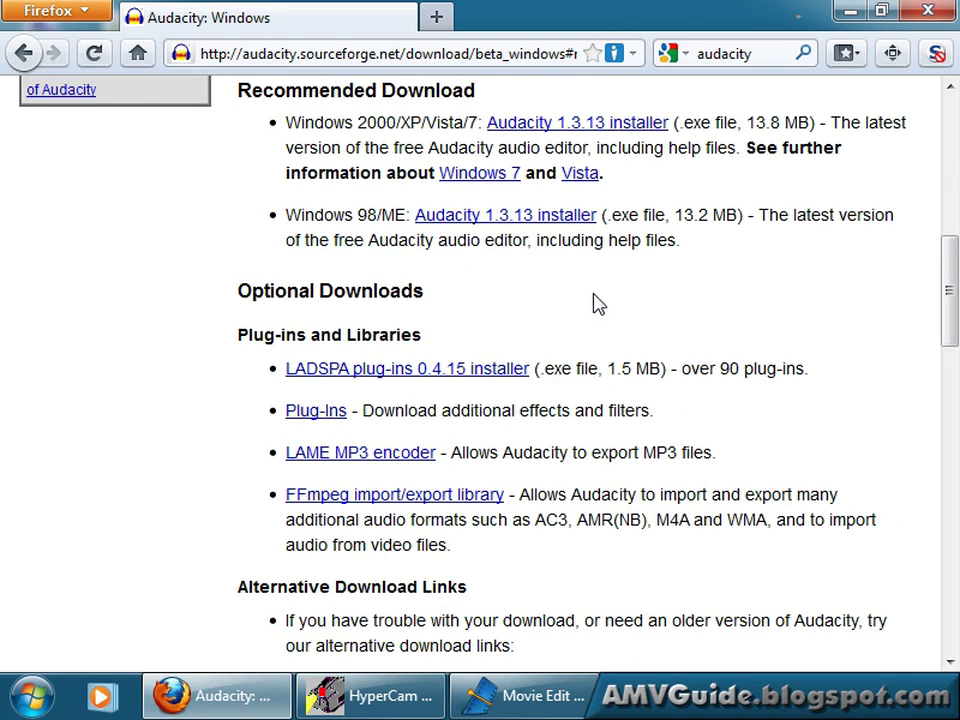
{"action": "scroll", "coordinate": [742, 273], "scroll_direction": "up", "scroll_amount": 2}
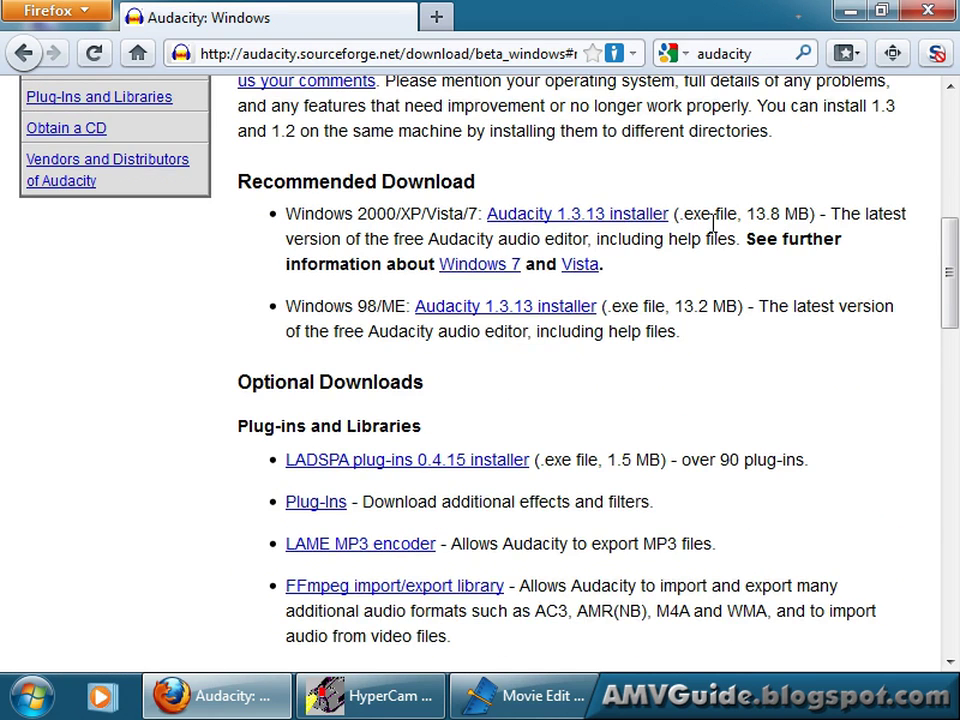
Download the Audacity 1.3.13 Windows installer and minimize Firefox.
{"action": "left_click", "coordinate": [578, 222]}
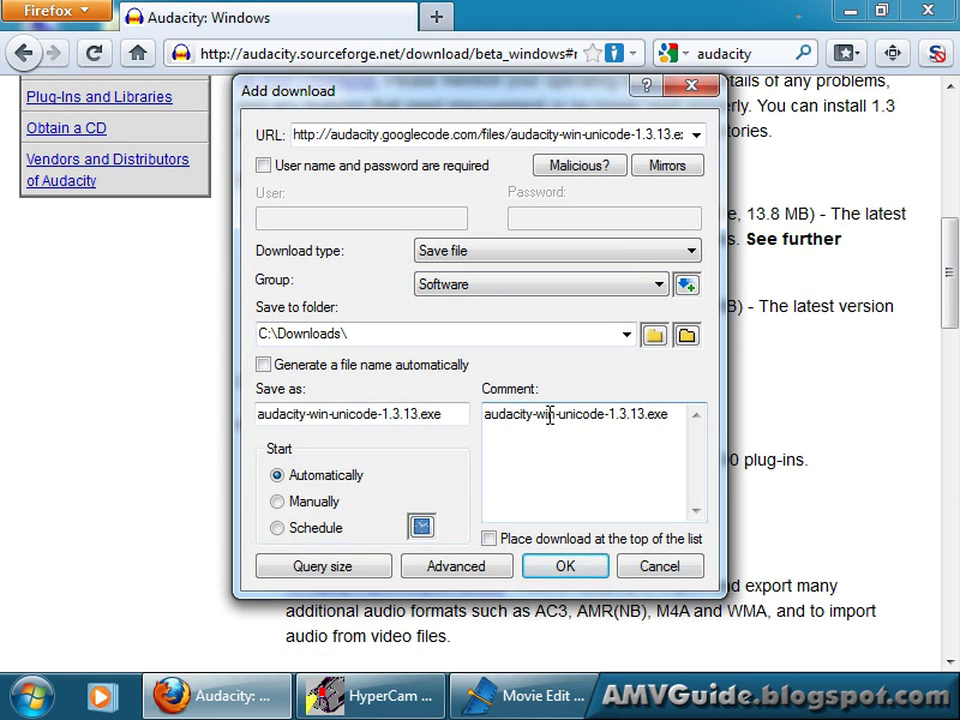
{"action": "left_click", "coordinate": [553, 572]}
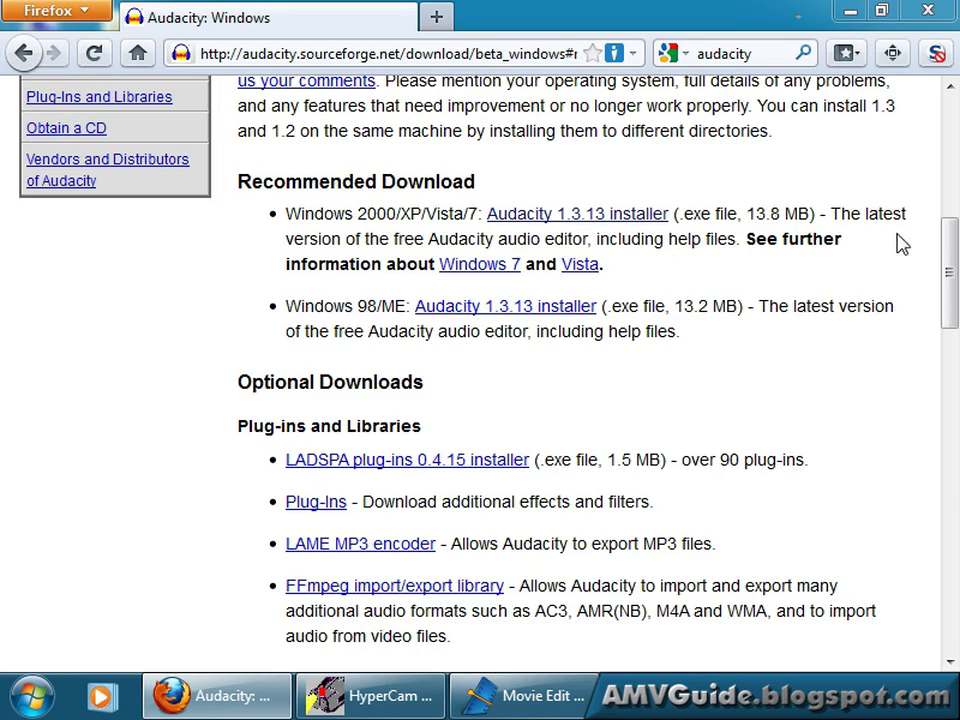
{"action": "left_click", "coordinate": [852, 14]}
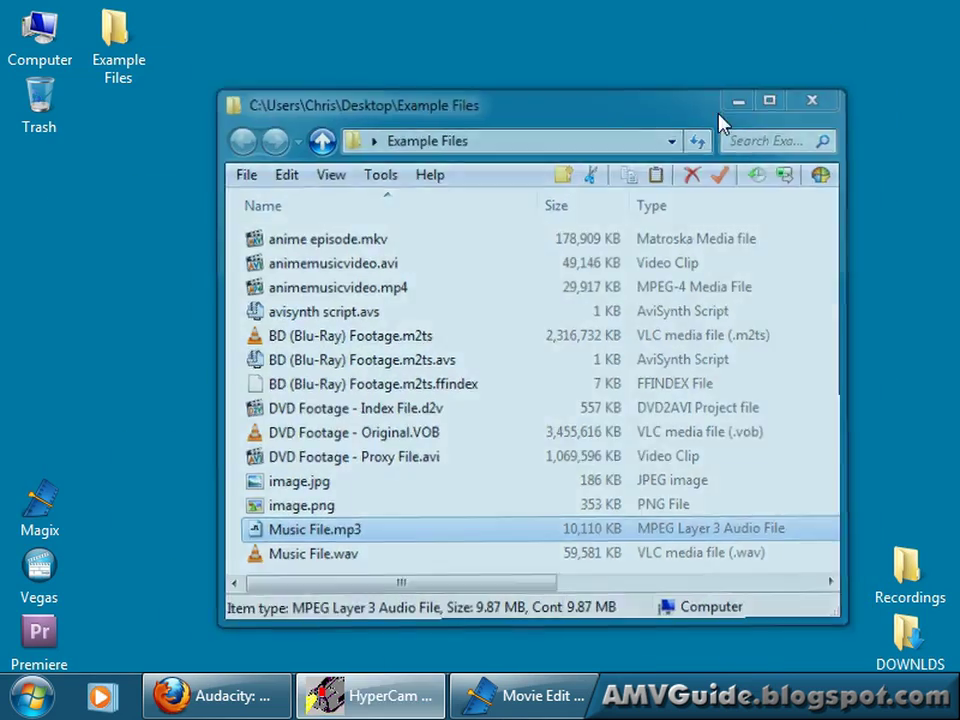
Run audacity-win-unicode-1.3.13.exe from Downloads as administrator.
{"action": "left_click", "coordinate": [737, 102]}
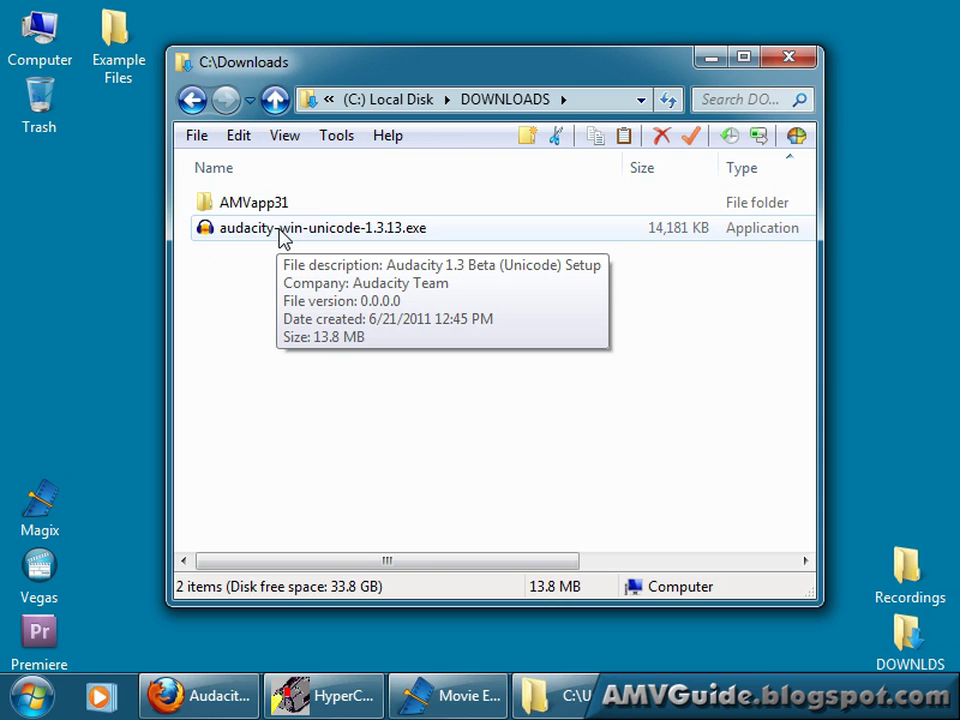
{"action": "right_click", "coordinate": [283, 237]}
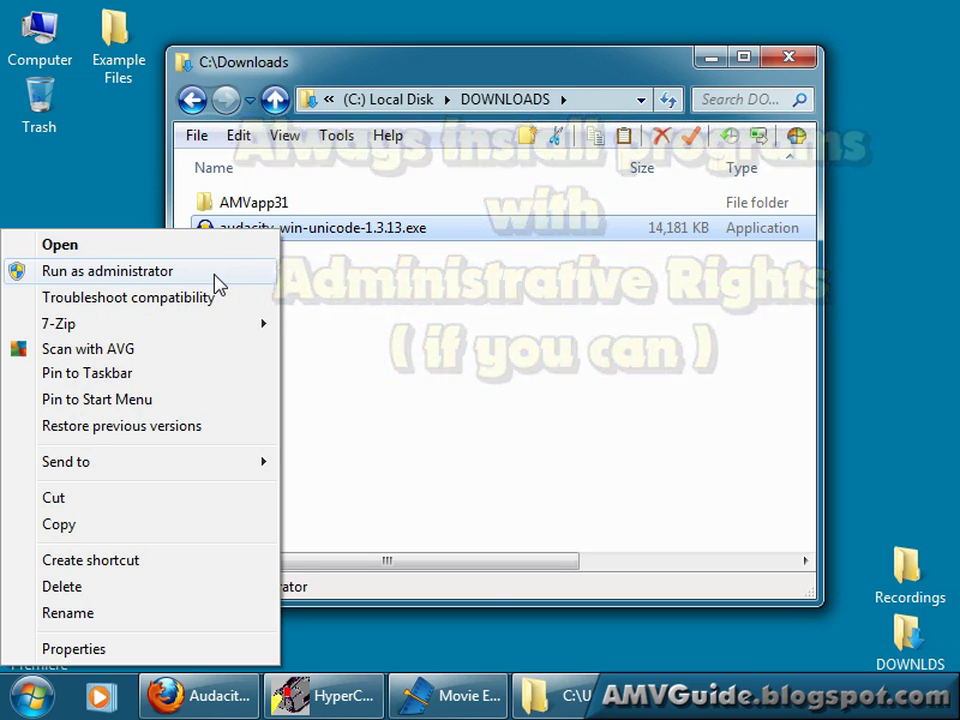
{"action": "left_click", "coordinate": [218, 280]}
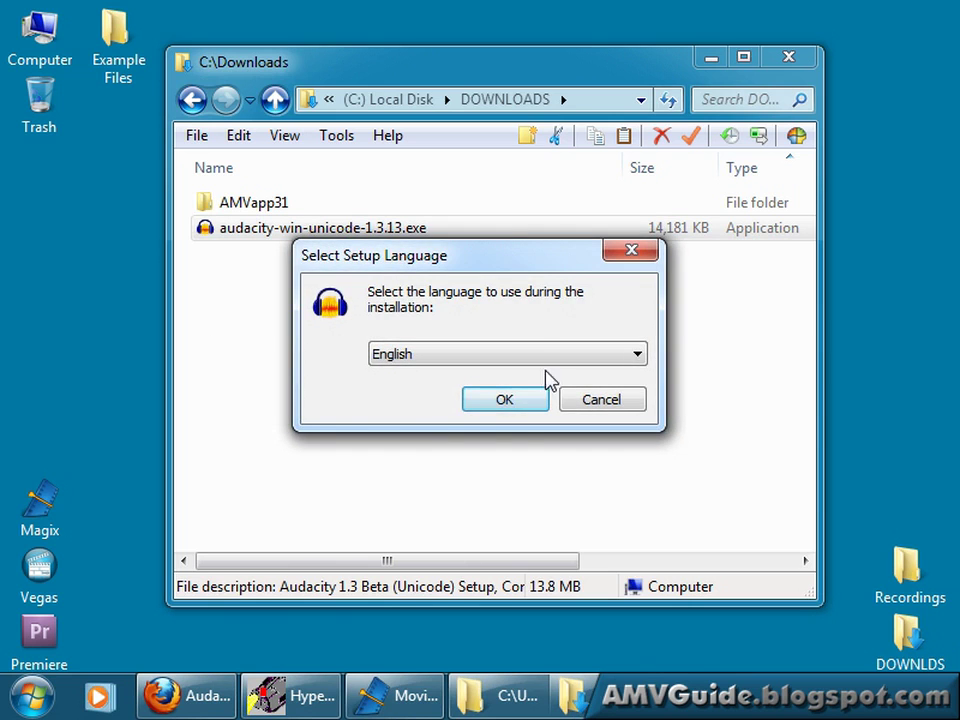
Install Audacity in English to the default existing folder, keeping the desktop icon.
{"action": "left_click", "coordinate": [506, 400]}
{"action": "left_click", "coordinate": [617, 541]}
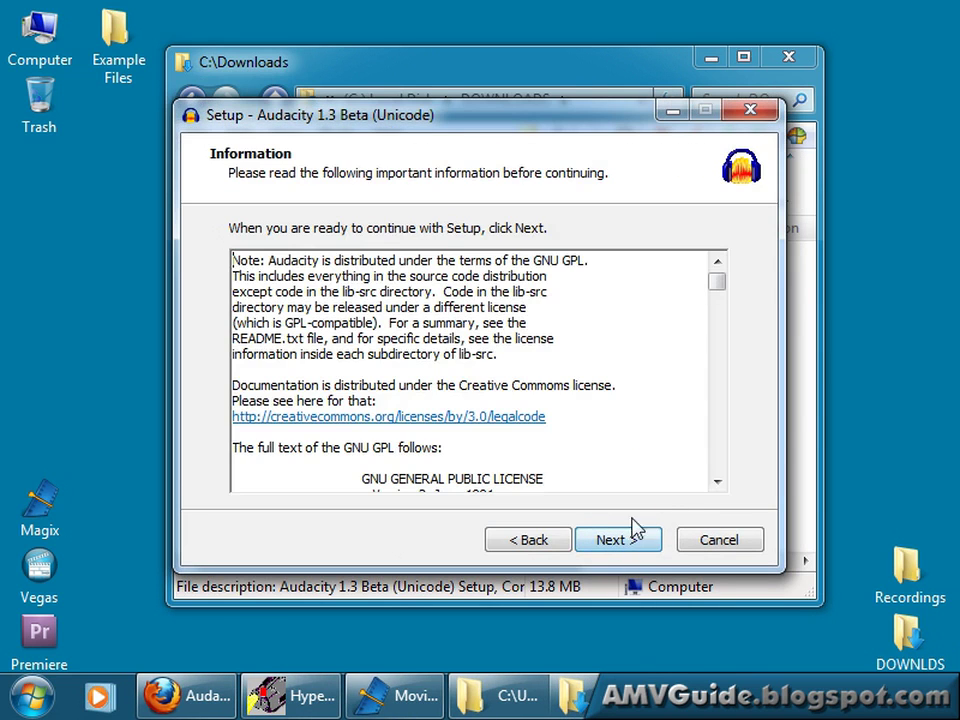
{"action": "left_click", "coordinate": [628, 536]}
{"action": "left_click", "coordinate": [618, 541]}
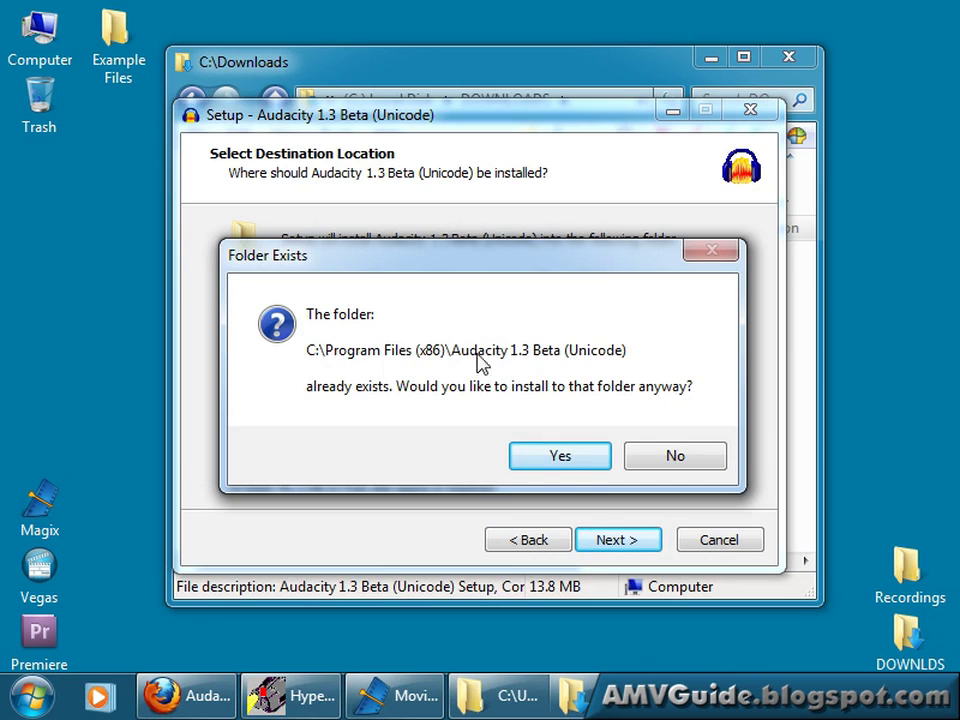
{"action": "left_click", "coordinate": [580, 459]}
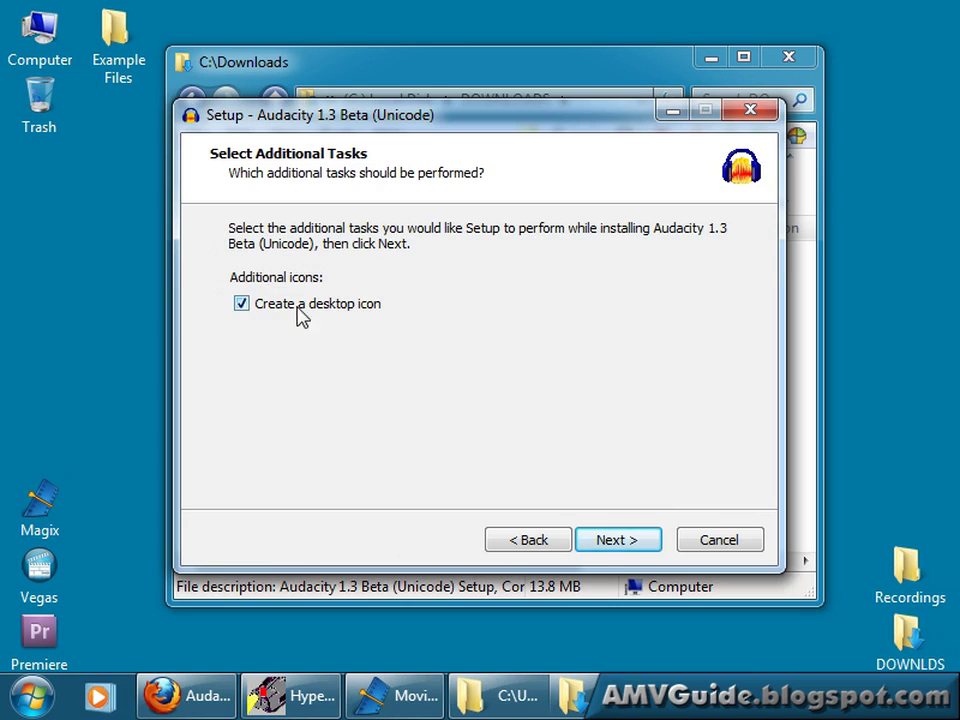
{"action": "left_click", "coordinate": [616, 544]}
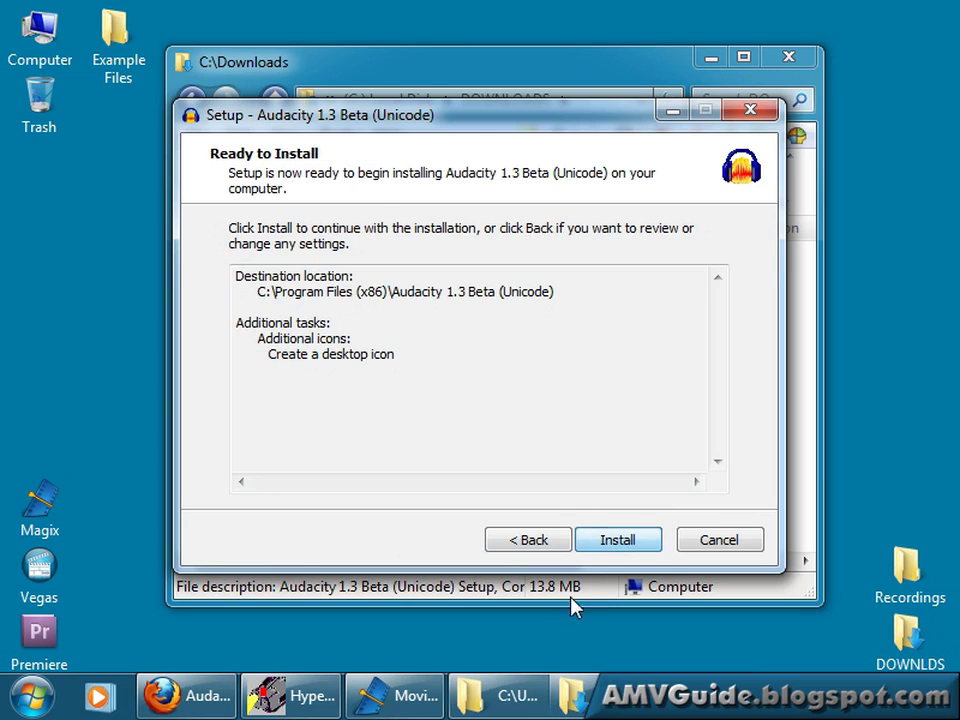
{"action": "left_click", "coordinate": [617, 540]}
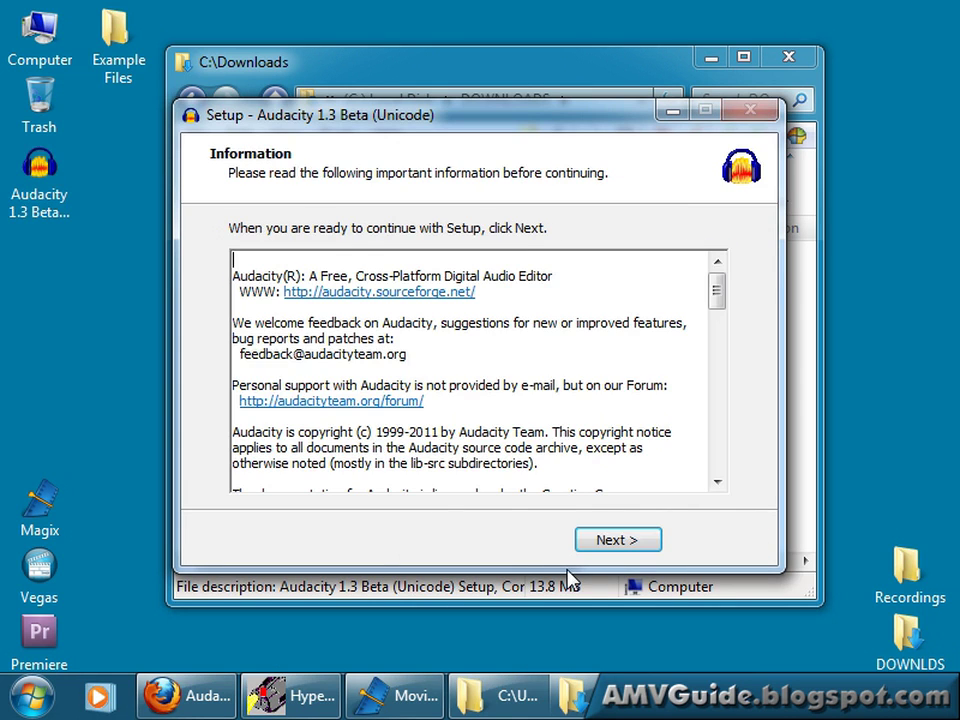
{"action": "left_click", "coordinate": [640, 546]}
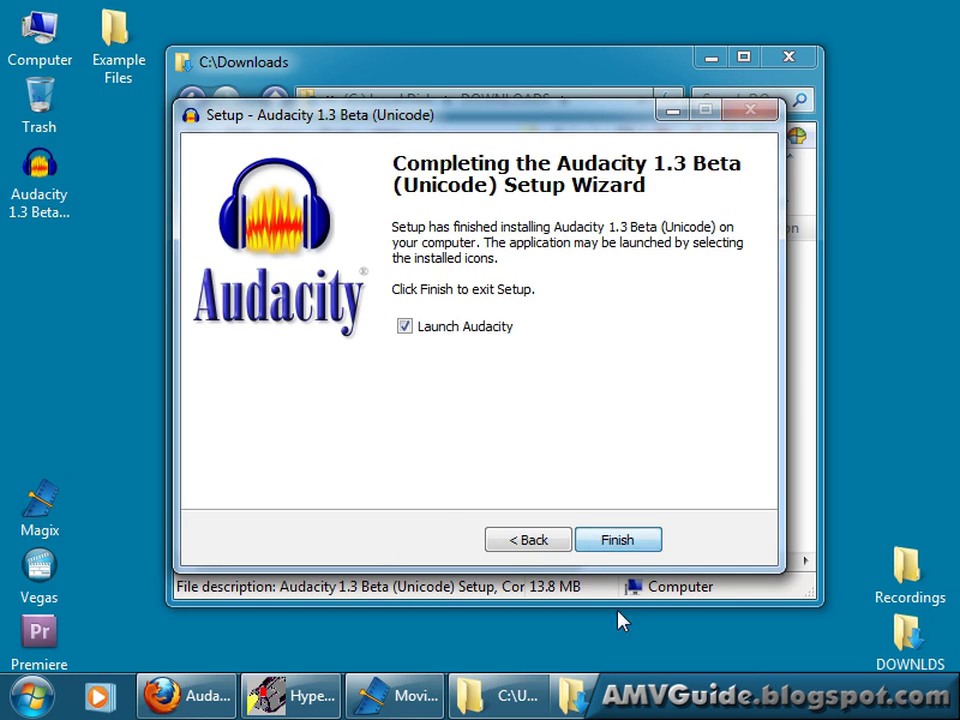
Finish setup without launching Audacity, close Downloads, and reopen Example Files.
{"action": "left_click", "coordinate": [412, 330]}
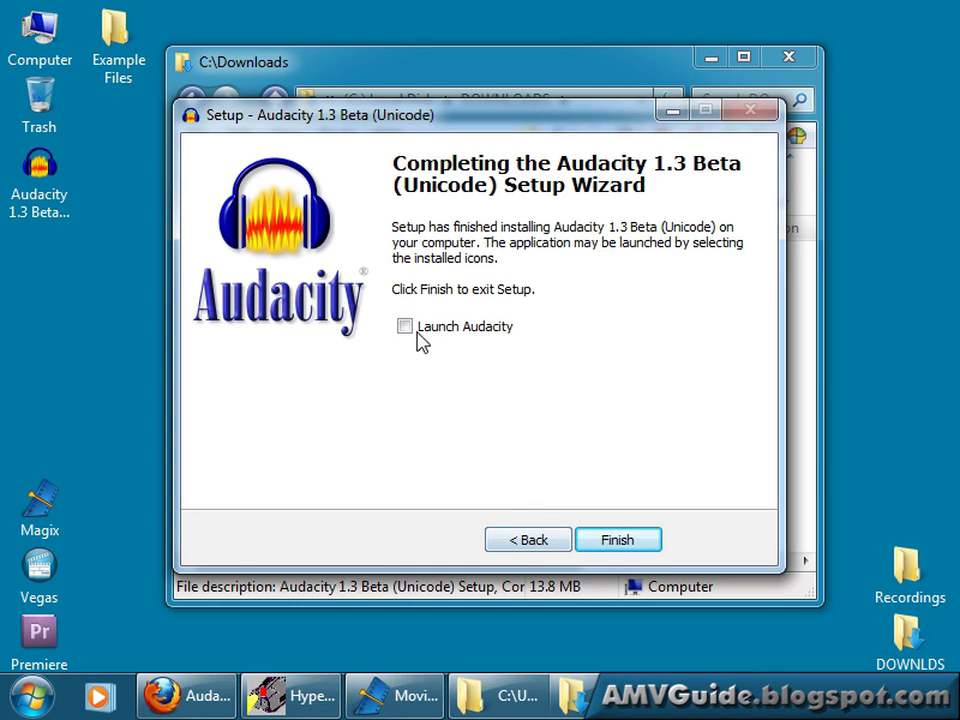
{"action": "left_click", "coordinate": [614, 545]}
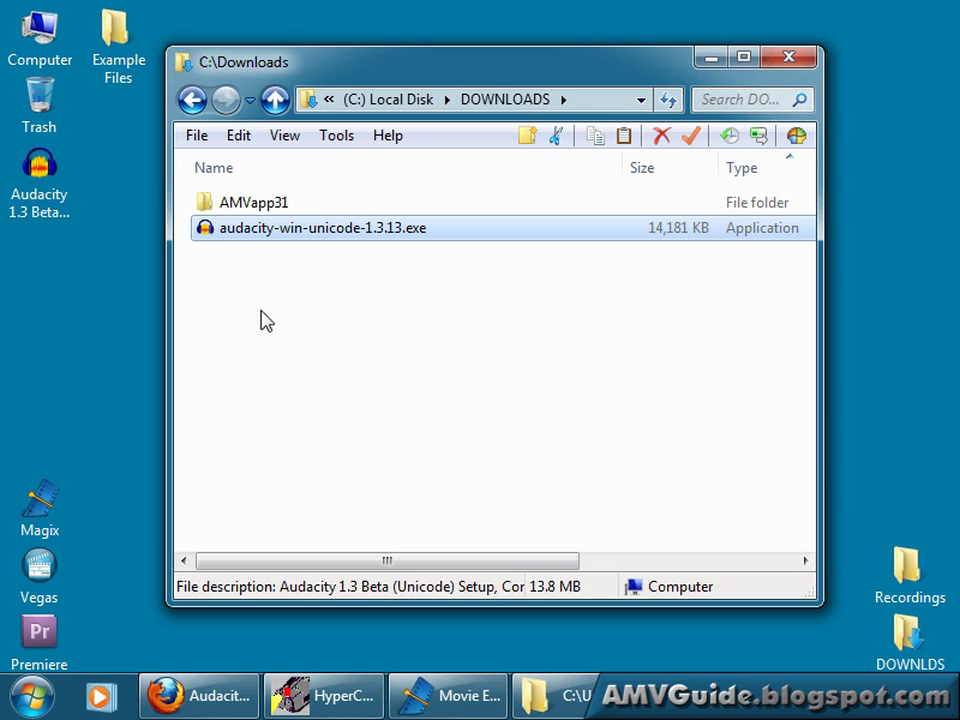
{"action": "left_click", "coordinate": [788, 58]}
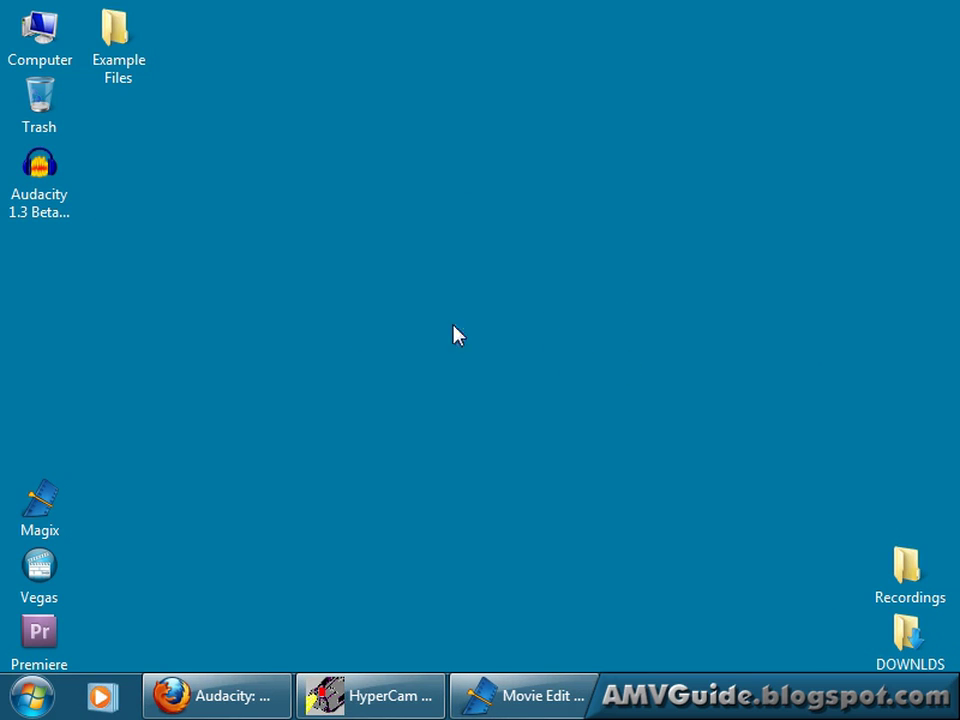
{"action": "double_click", "coordinate": [118, 64]}
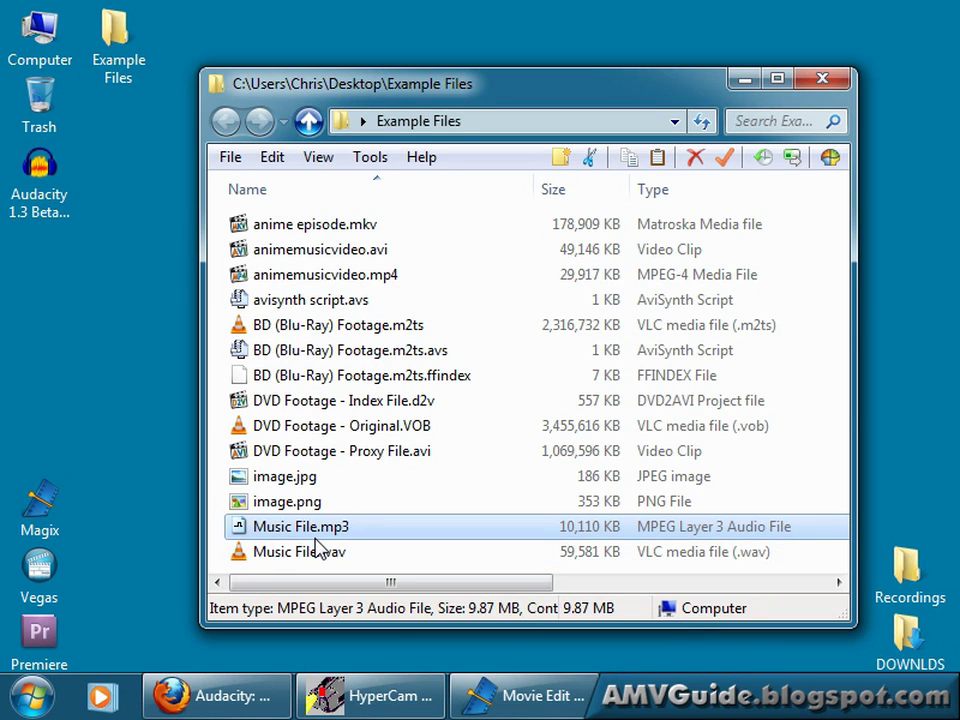
Load Music File.mp3 into Audacity by dropping it onto the Audacity desktop icon.
{"action": "left_click_drag", "start_coordinate": [310, 537], "coordinate": [43, 165]}
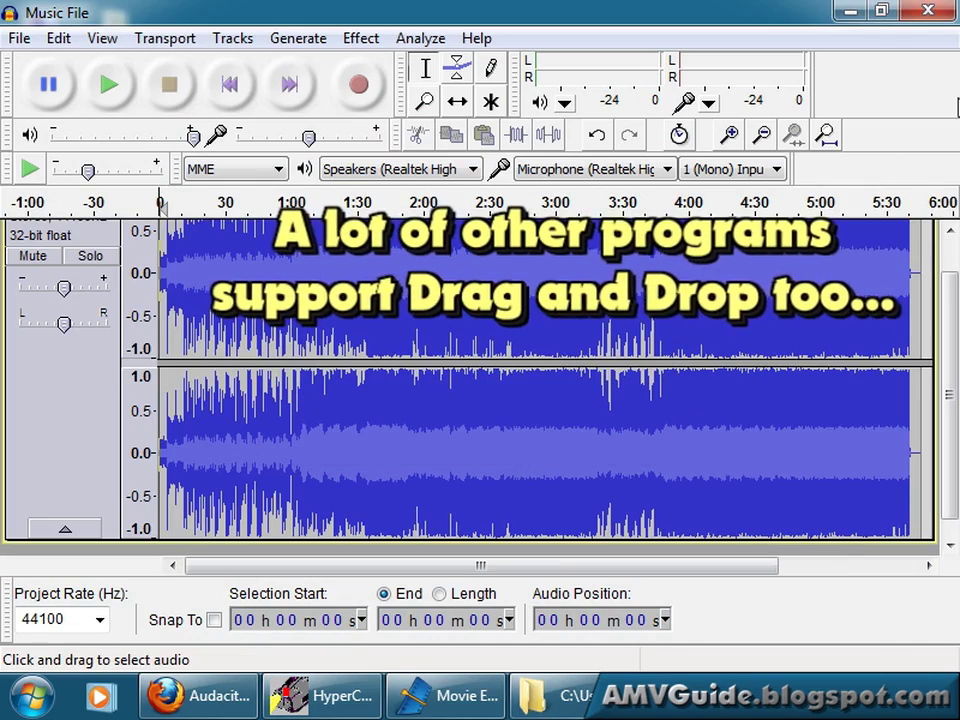
{"action": "left_click", "coordinate": [852, 11]}
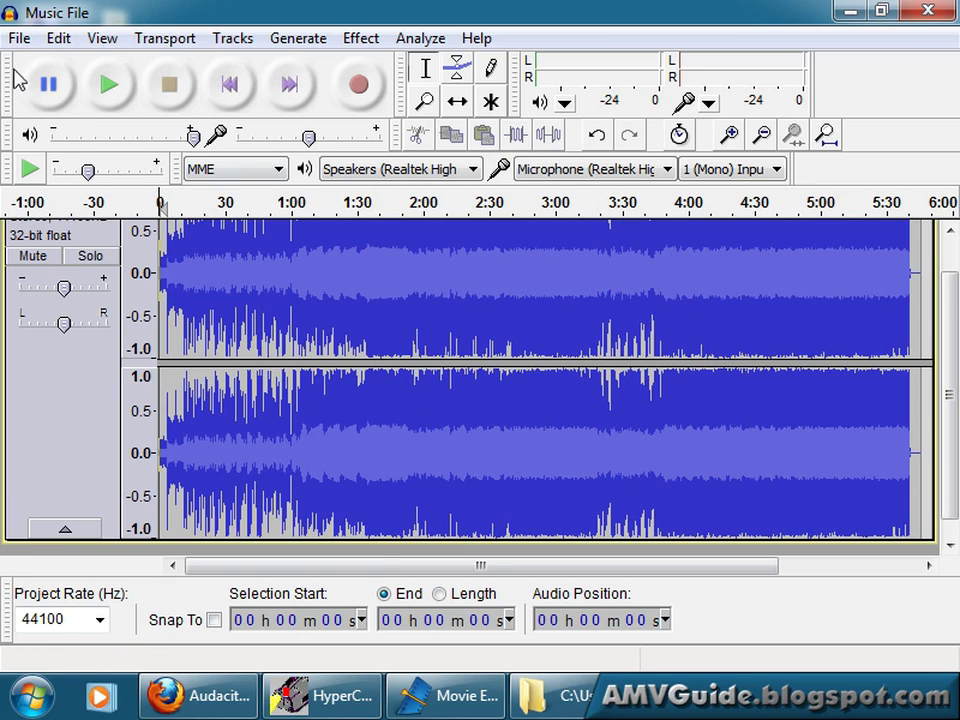
{"action": "left_click", "coordinate": [18, 38]}
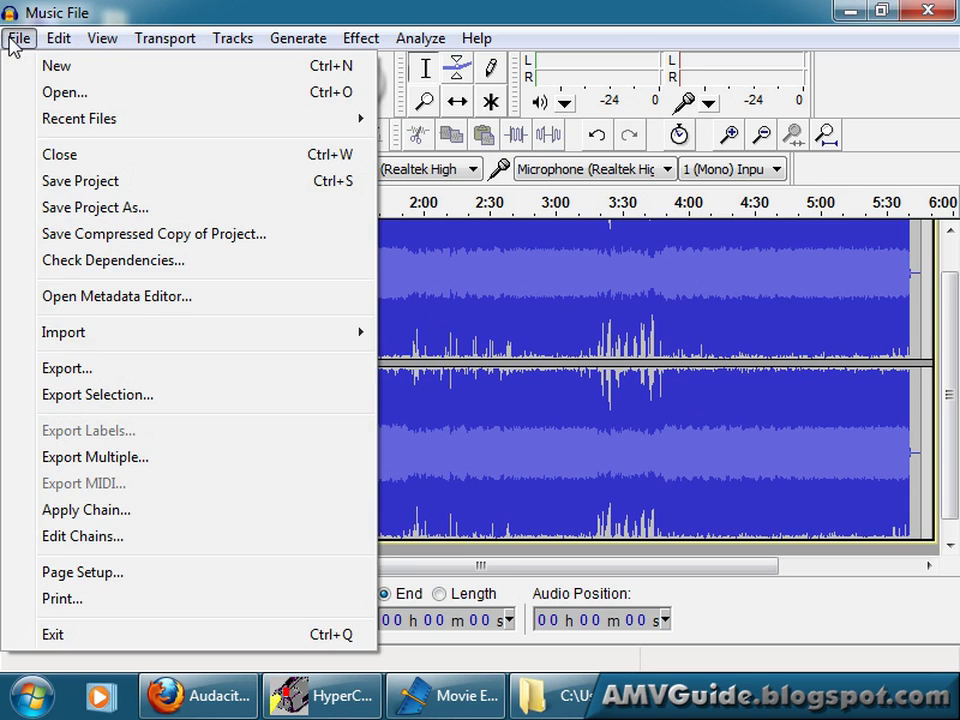
Export the track to the Desktop as Music File in WAV (Microsoft) signed 16-bit PCM, accepting the metadata.
{"action": "left_click", "coordinate": [97, 370]}
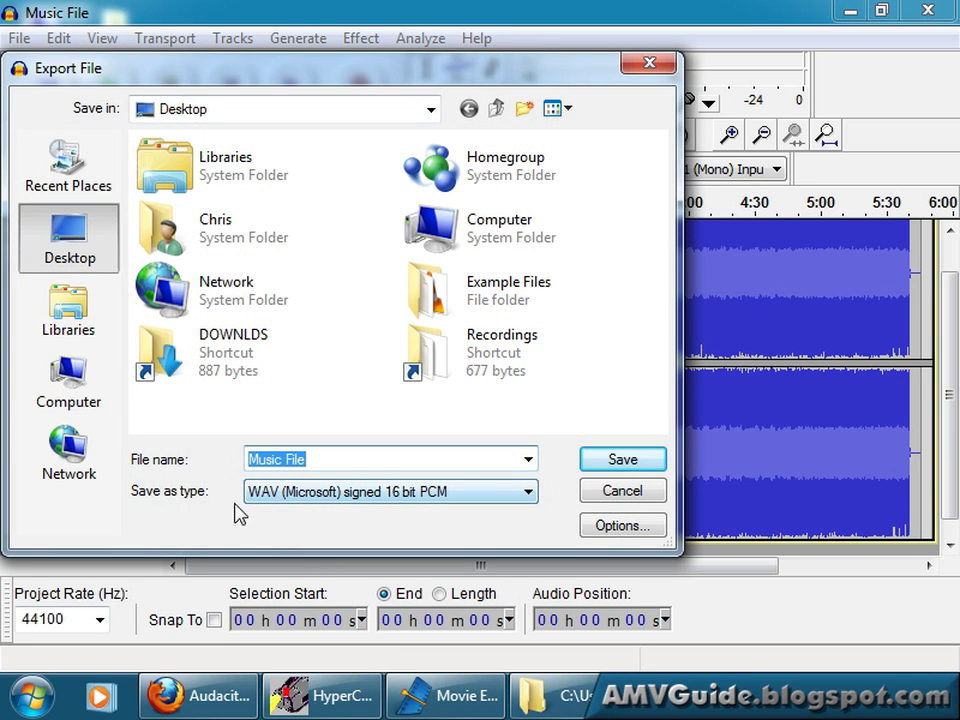
{"action": "left_click", "coordinate": [423, 492]}
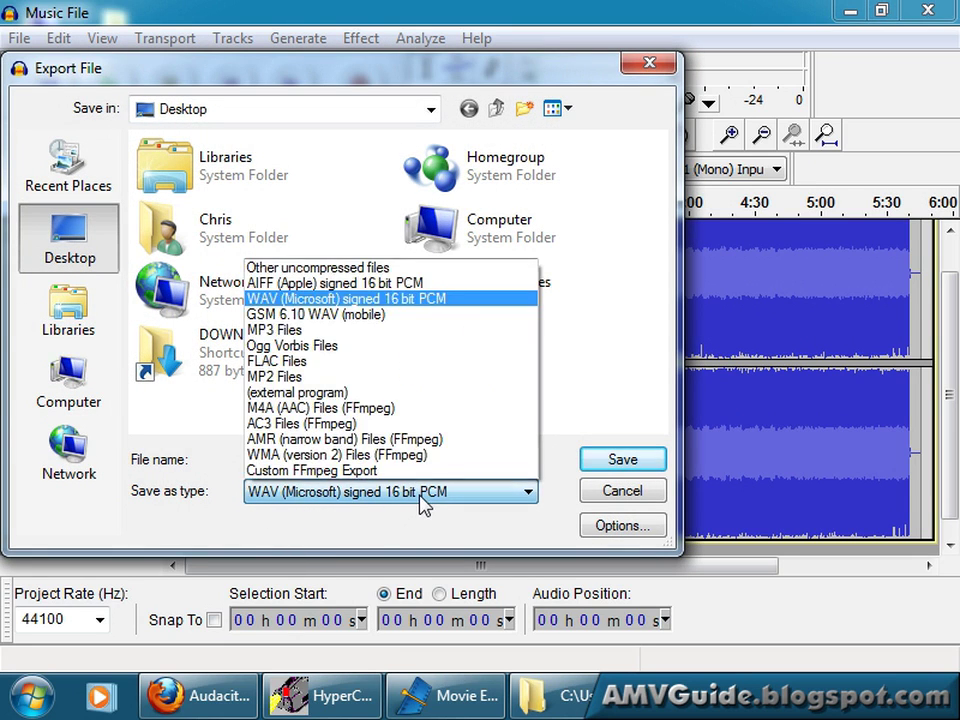
{"action": "left_click", "coordinate": [375, 299]}
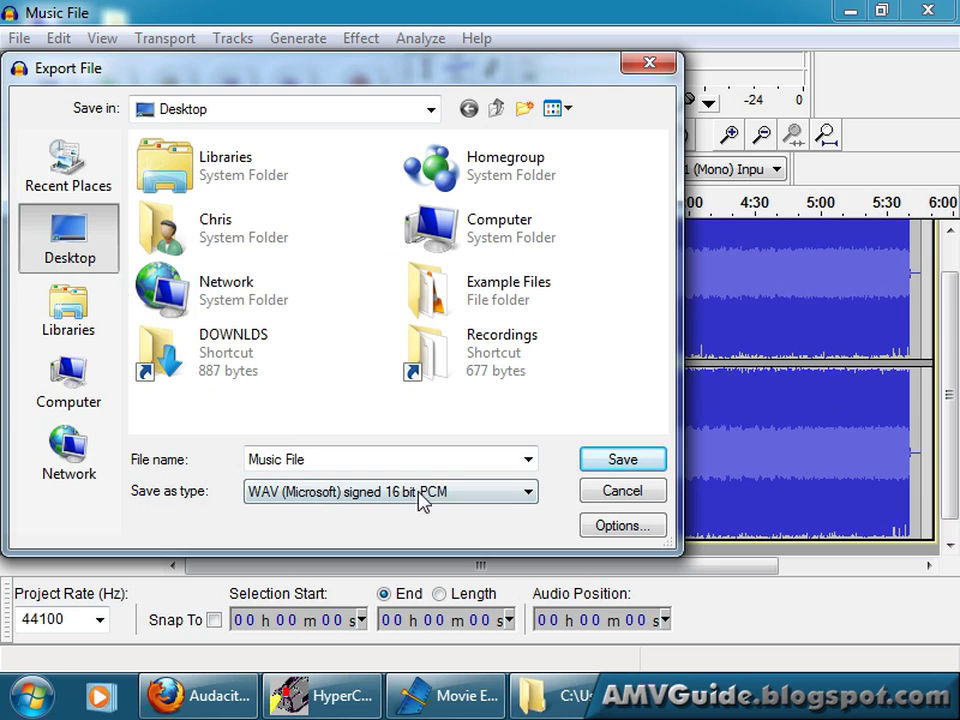
{"action": "double_click", "coordinate": [330, 456]}
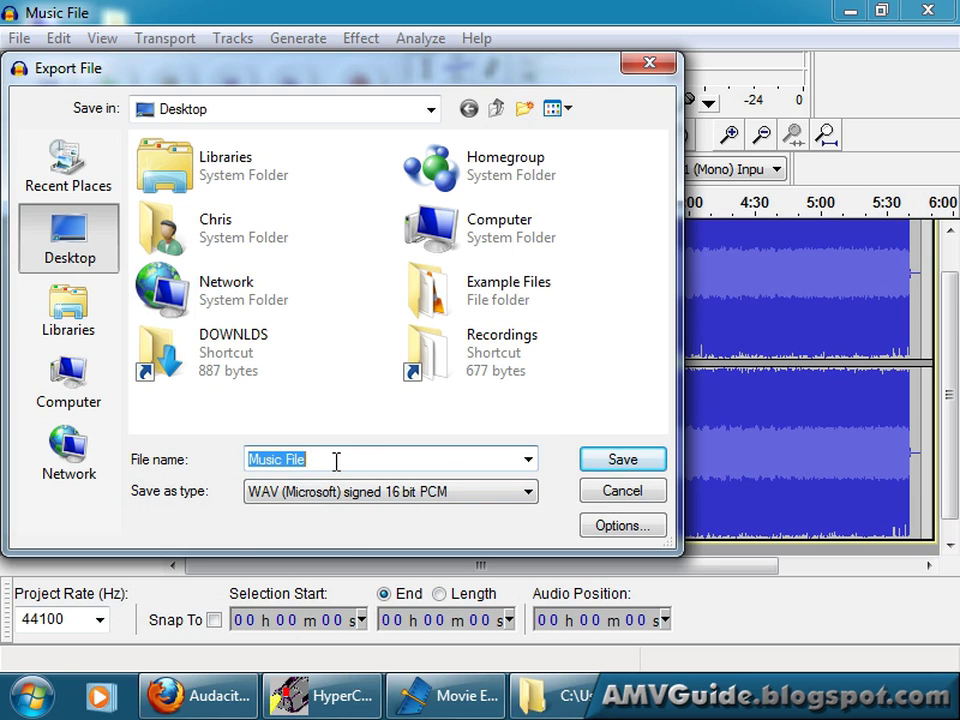
{"action": "left_click", "coordinate": [318, 460]}
{"action": "double_click", "coordinate": [265, 469]}
{"action": "left_click", "coordinate": [331, 458]}
{"action": "left_click", "coordinate": [610, 464]}
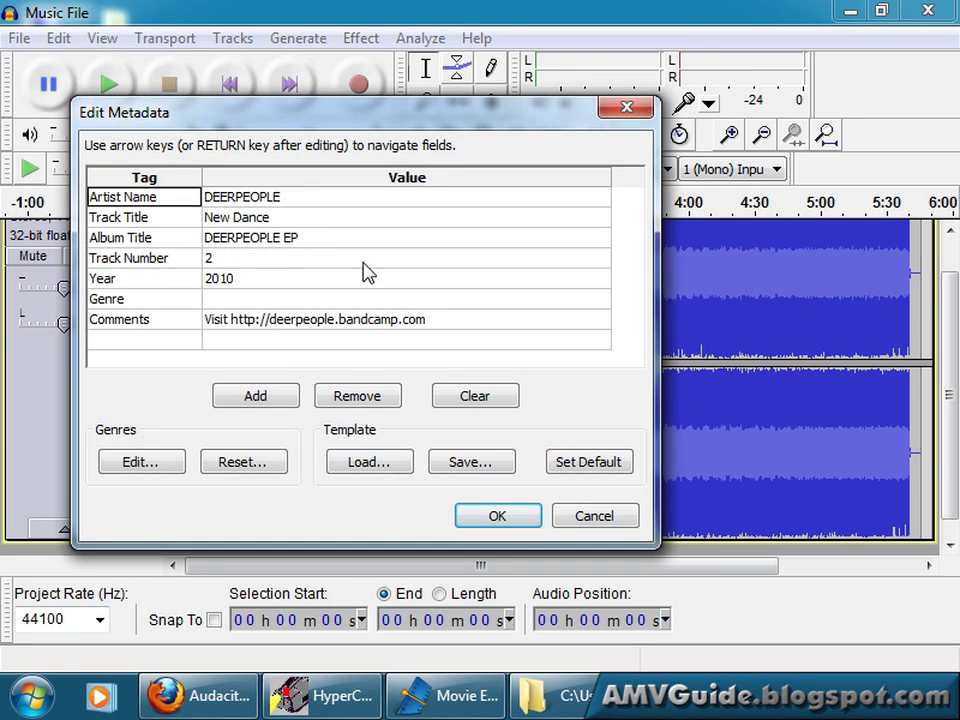
{"action": "left_click", "coordinate": [497, 517]}
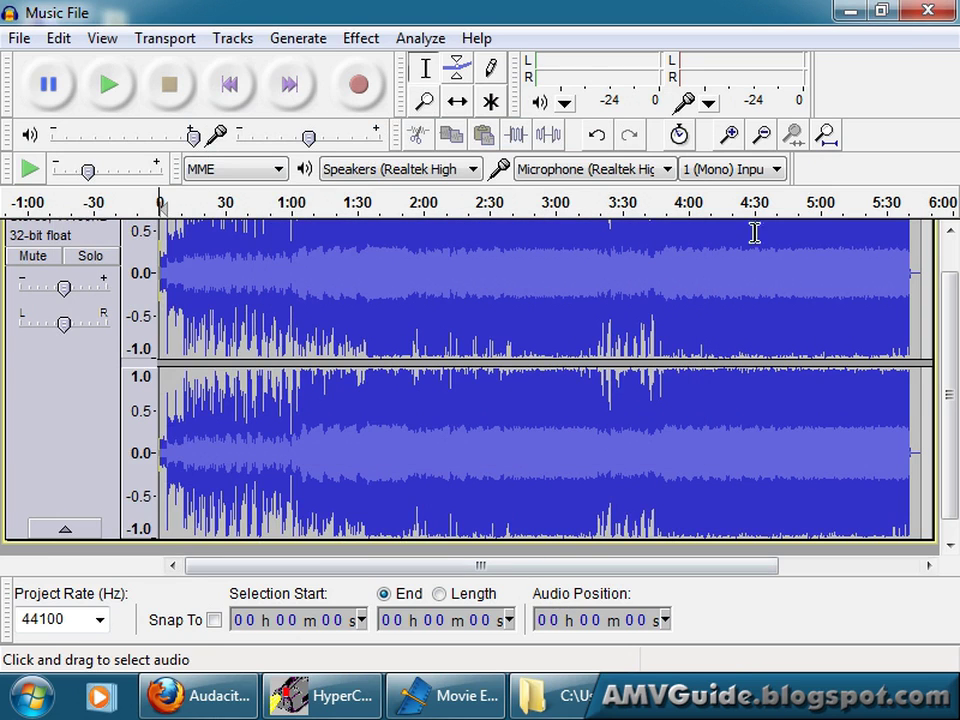
Close the Music File project without saving and clear the windows away to show the desktop.
{"action": "key", "text": "ctrl+w"}
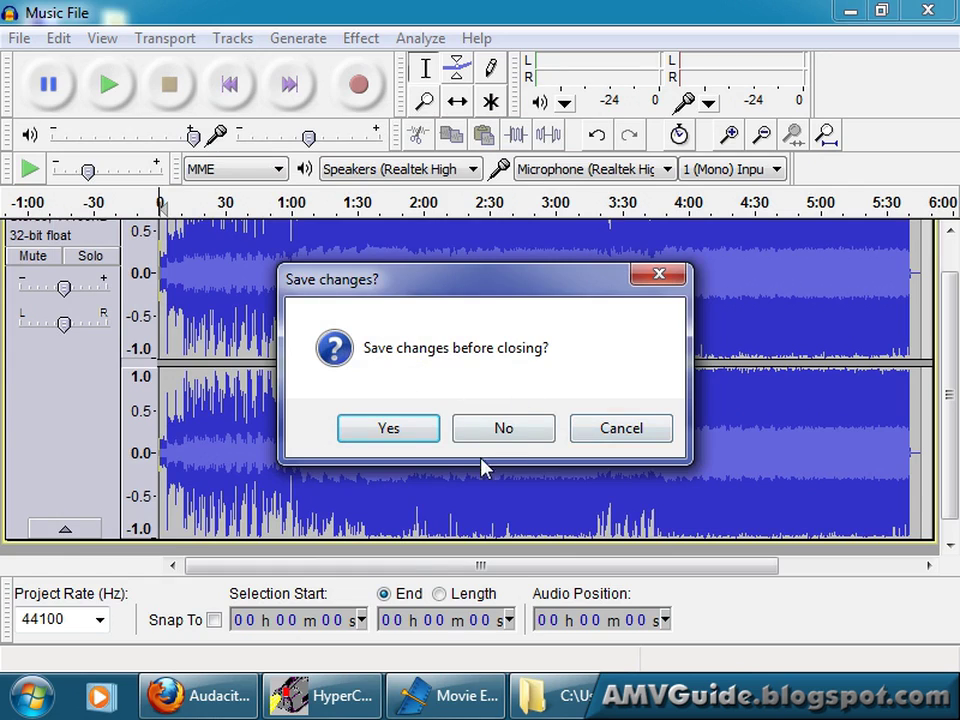
{"action": "left_click", "coordinate": [516, 435]}
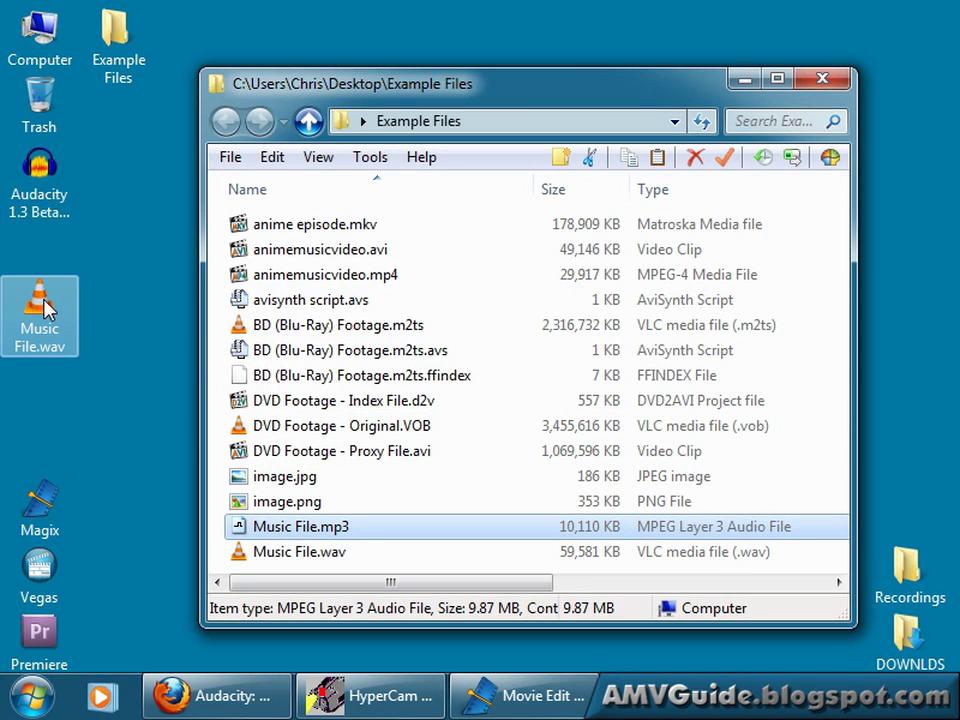
{"action": "left_click", "coordinate": [45, 312]}
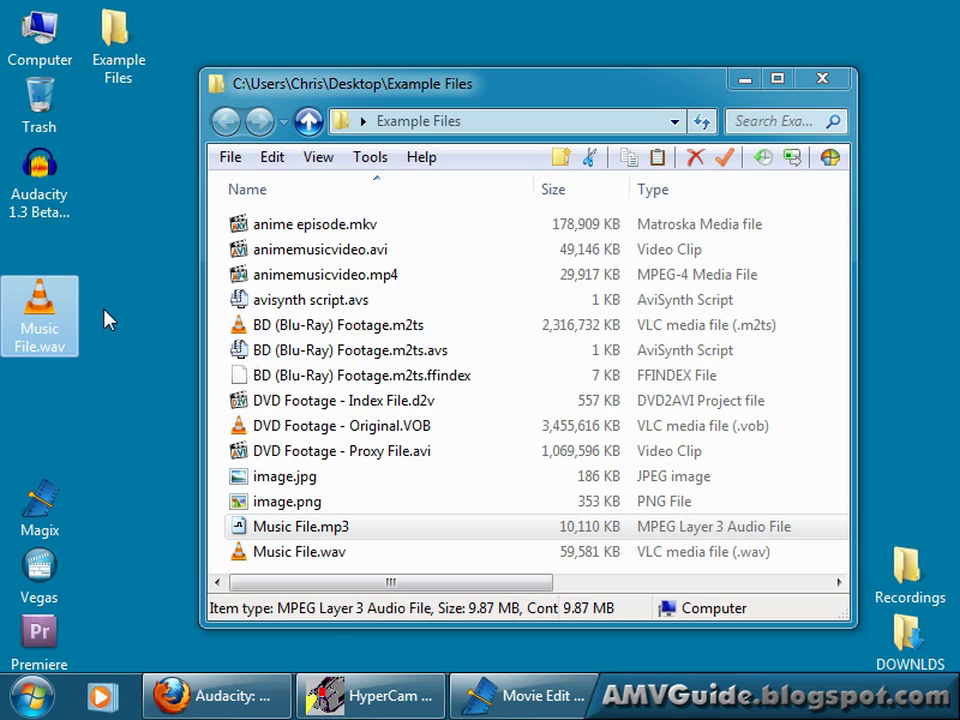
{"action": "left_click", "coordinate": [540, 695]}
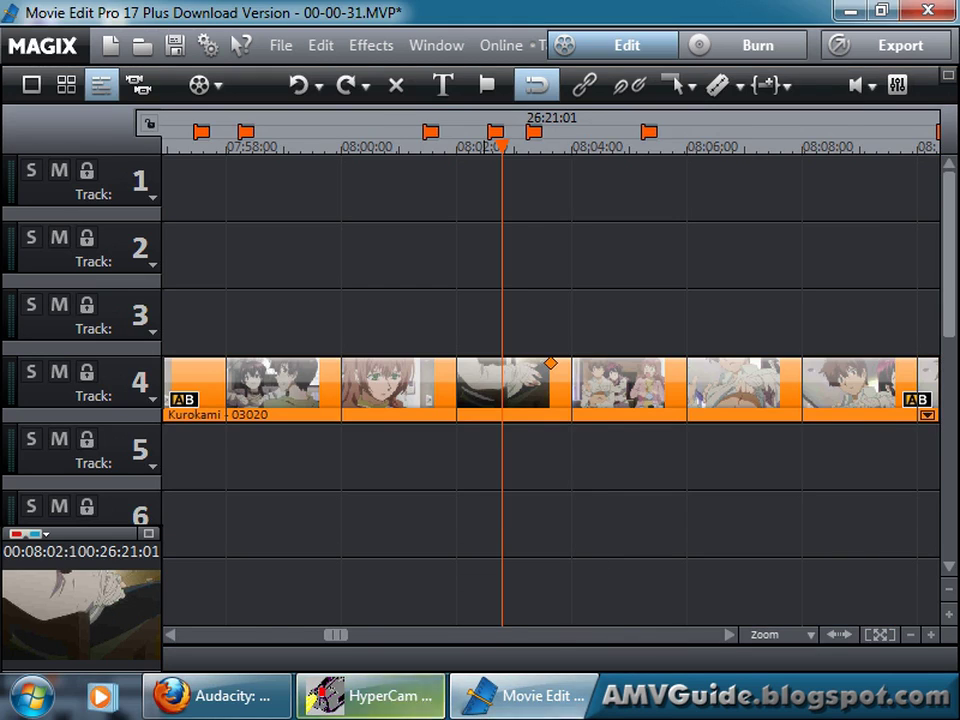
{"action": "key", "text": "alt+Tab"}
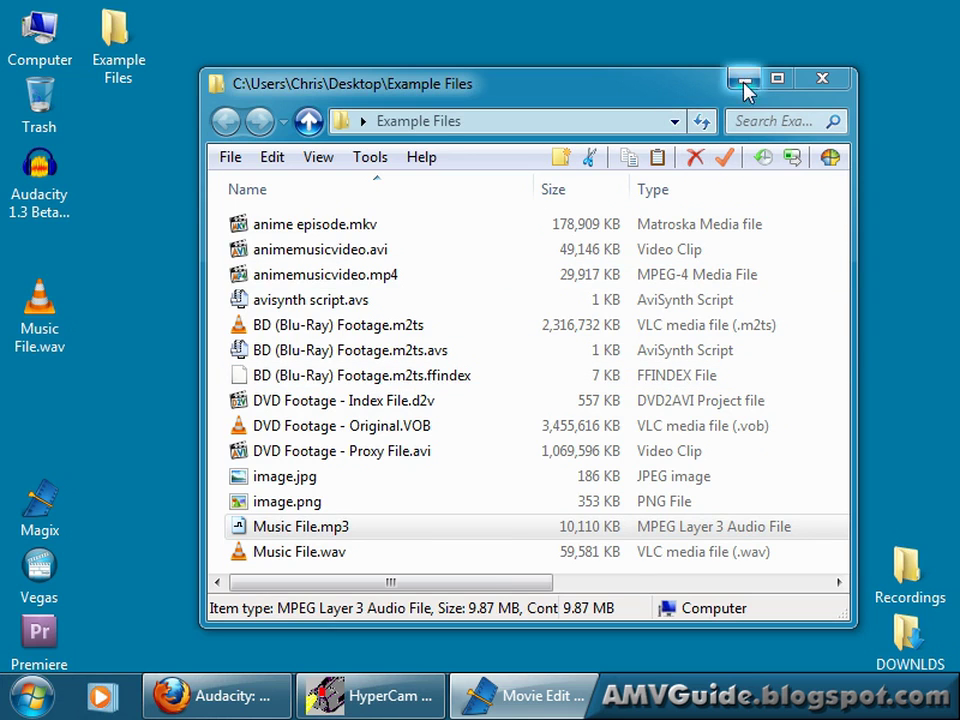
{"action": "left_click", "coordinate": [743, 80]}
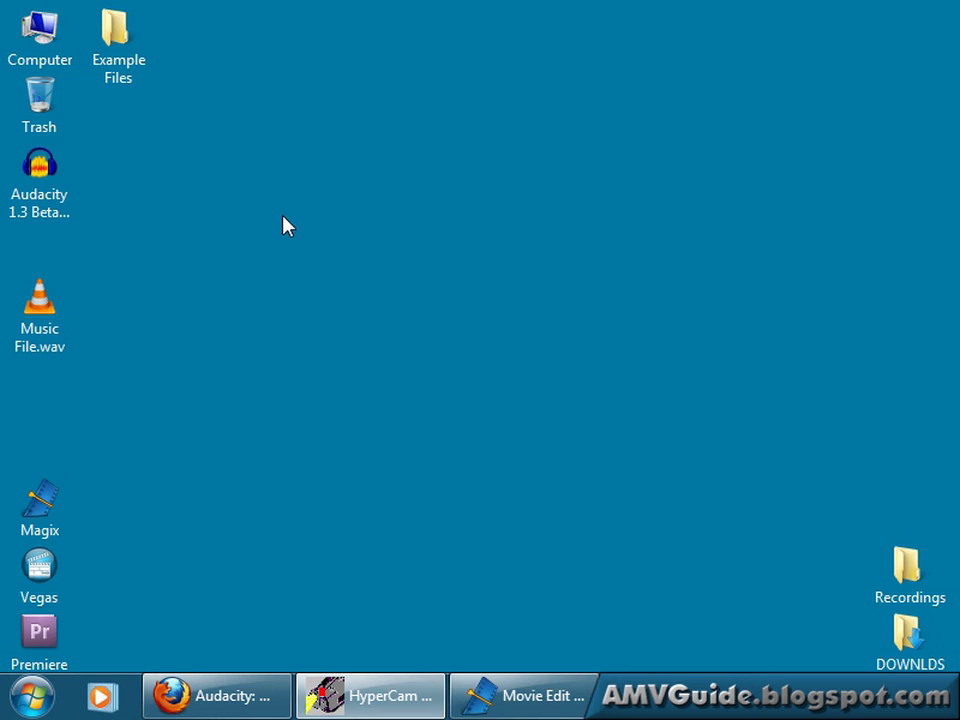
Create a 'Project 1' folder on the desktop and move Music File.wav into it.
{"action": "right_click", "coordinate": [283, 217]}
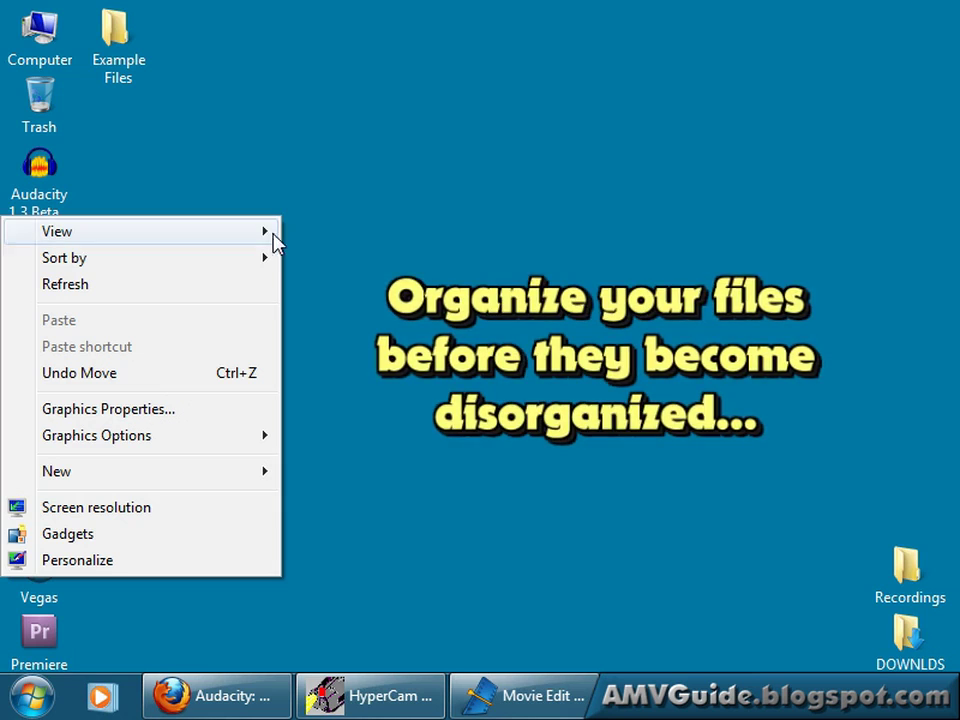
{"action": "mouse_move", "coordinate": [176, 490]}
{"action": "left_click", "coordinate": [320, 471]}
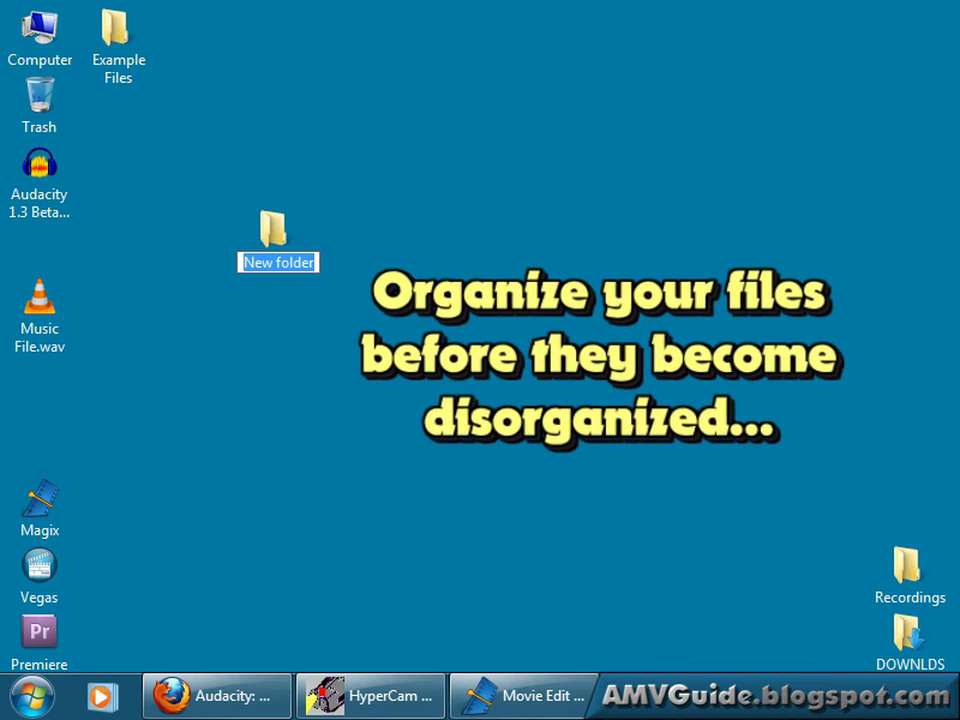
{"action": "type", "text": "Project 1"}
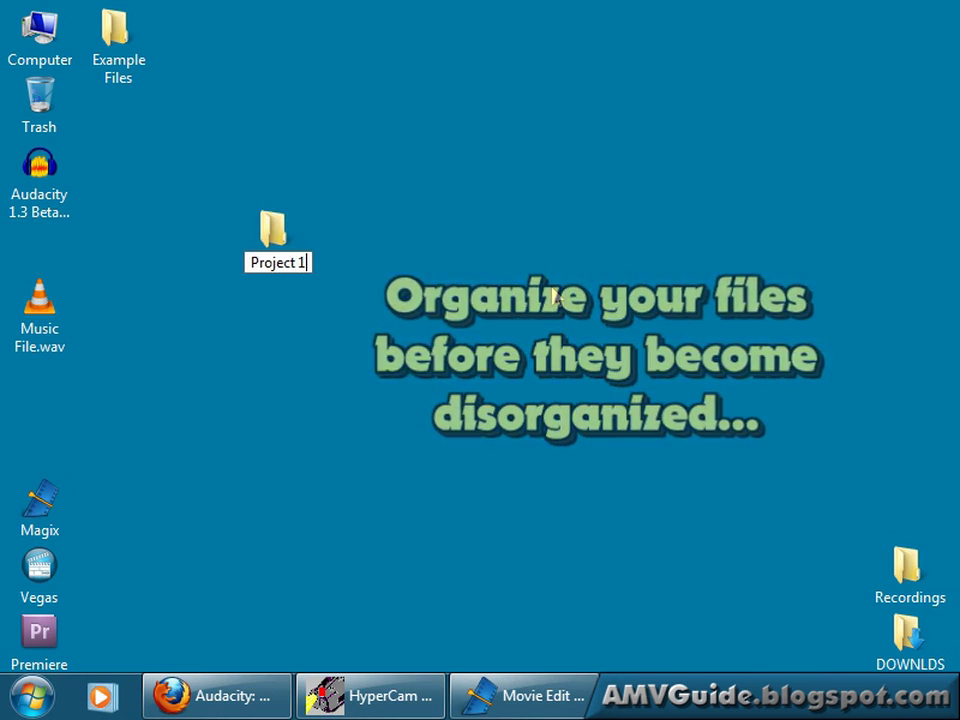
{"action": "key", "text": "Return"}
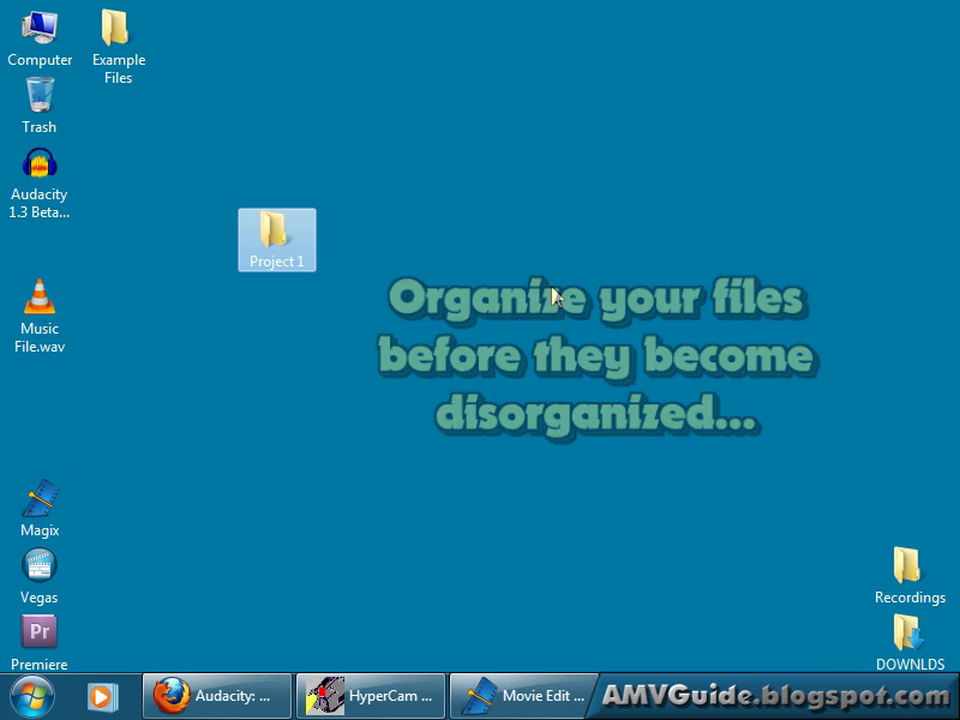
{"action": "double_click", "coordinate": [281, 249]}
{"action": "left_click_drag", "start_coordinate": [47, 311], "coordinate": [366, 313]}
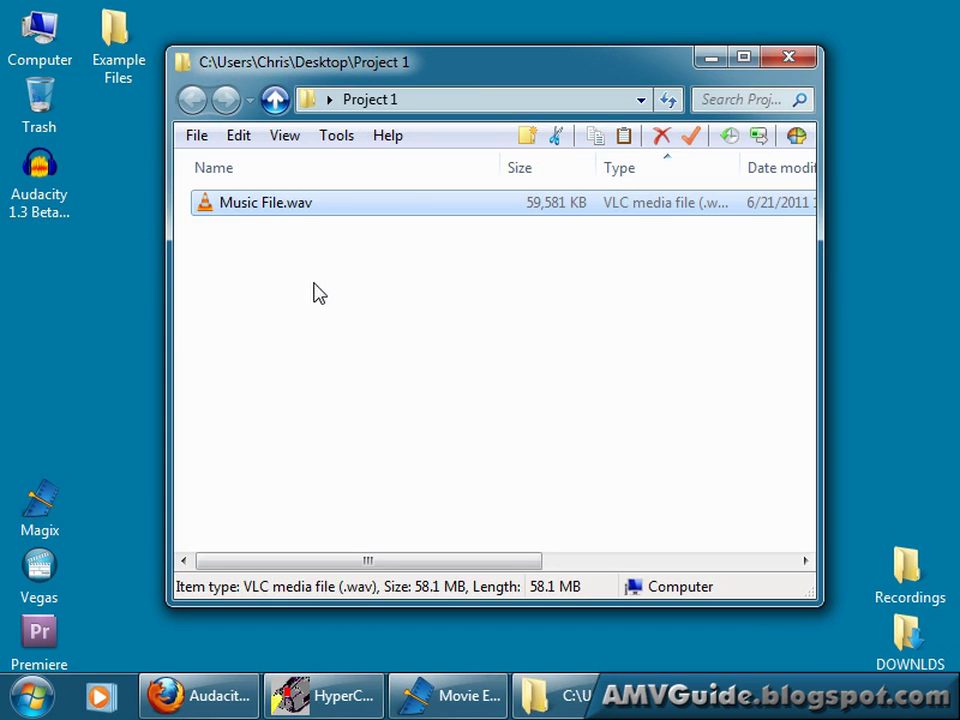
{"action": "left_click", "coordinate": [435, 282]}
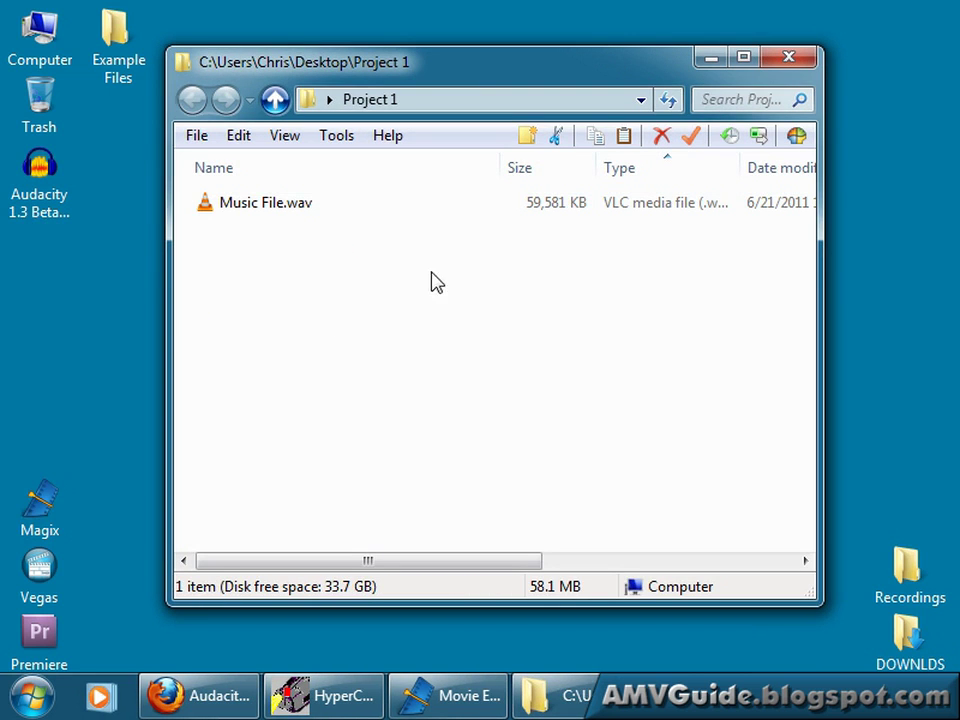
Create an AUDIO subfolder in Project 1 and move Music File.wav into it.
{"action": "right_click", "coordinate": [333, 316]}
{"action": "mouse_move", "coordinate": [321, 596]}
{"action": "left_click", "coordinate": [372, 481]}
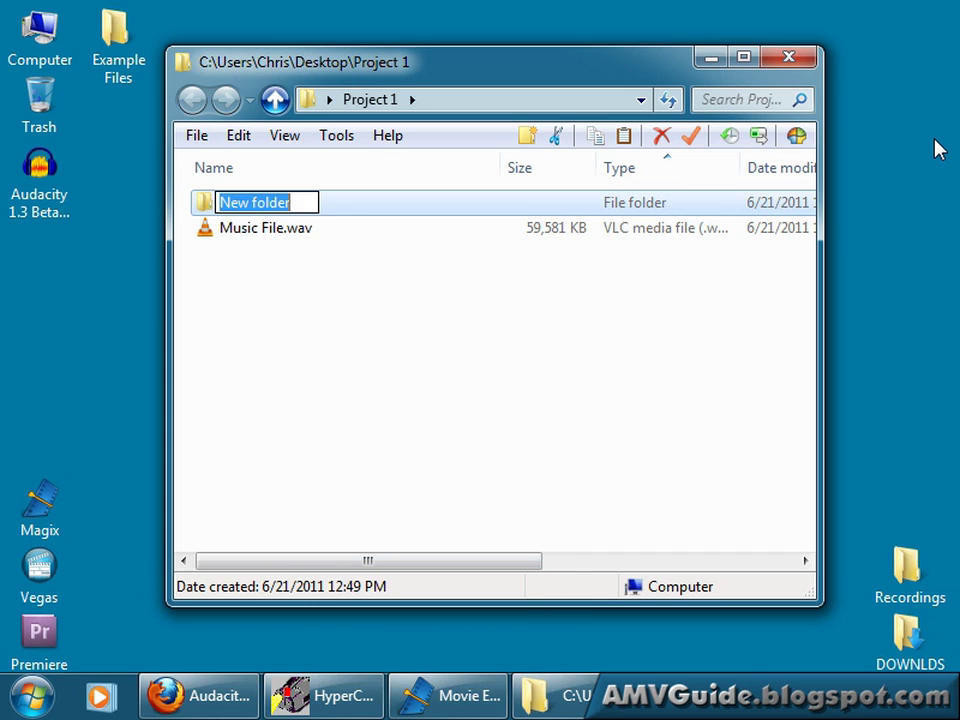
{"action": "type", "text": "AUDIO"}
{"action": "key", "text": "Return"}
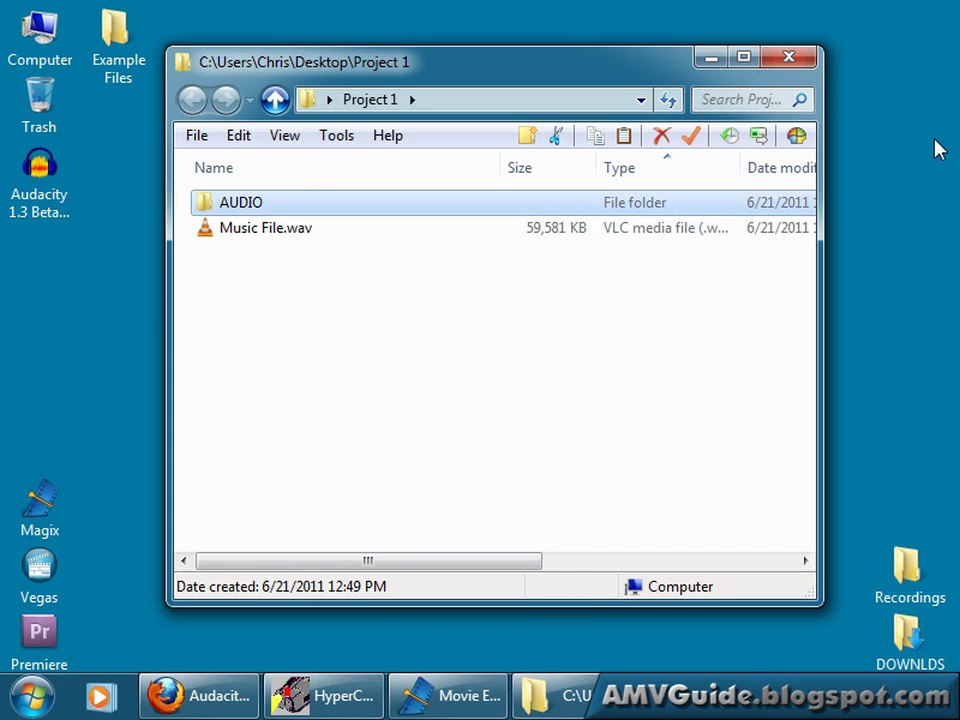
{"action": "left_click_drag", "start_coordinate": [250, 232], "coordinate": [281, 218]}
Add CLIPS and PROJECTS subfolders to Project 1.
{"action": "right_click", "coordinate": [296, 272]}
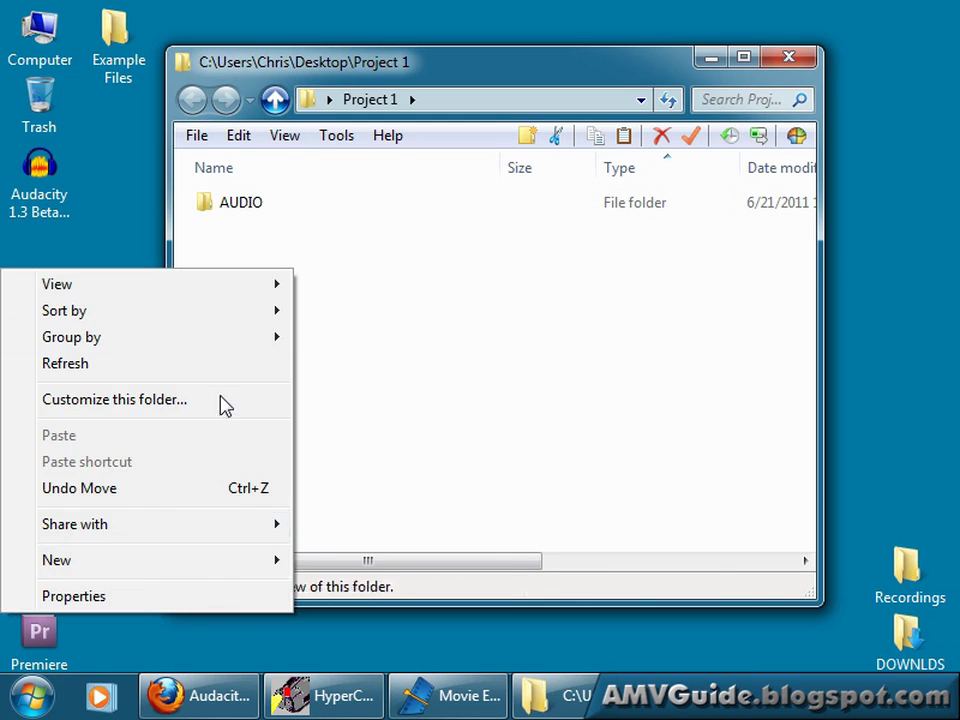
{"action": "mouse_move", "coordinate": [129, 568]}
{"action": "left_click", "coordinate": [330, 561]}
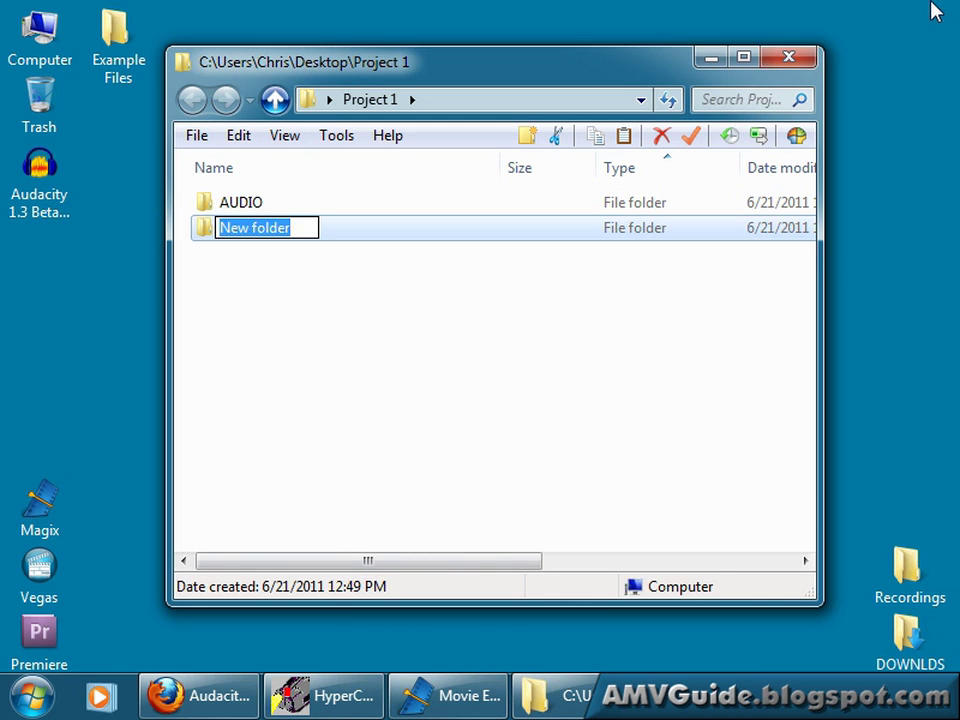
{"action": "type", "text": "CLIPS"}
{"action": "key", "text": "Return"}
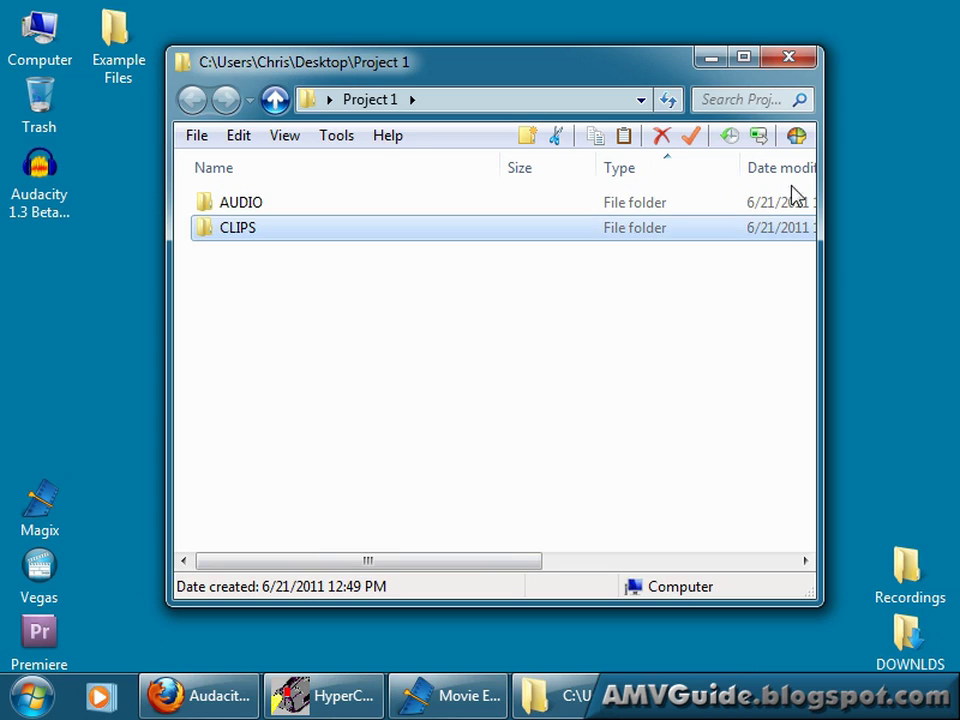
{"action": "right_click", "coordinate": [274, 314]}
{"action": "mouse_move", "coordinate": [420, 608]}
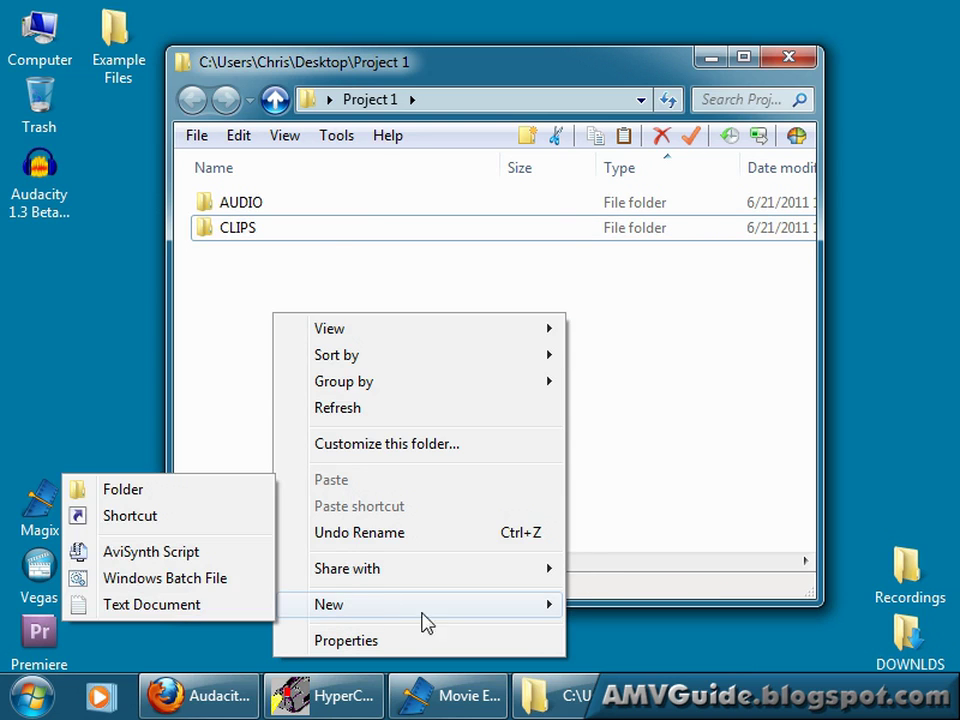
{"action": "left_click", "coordinate": [124, 492]}
{"action": "type", "text": "PROJECTS"}
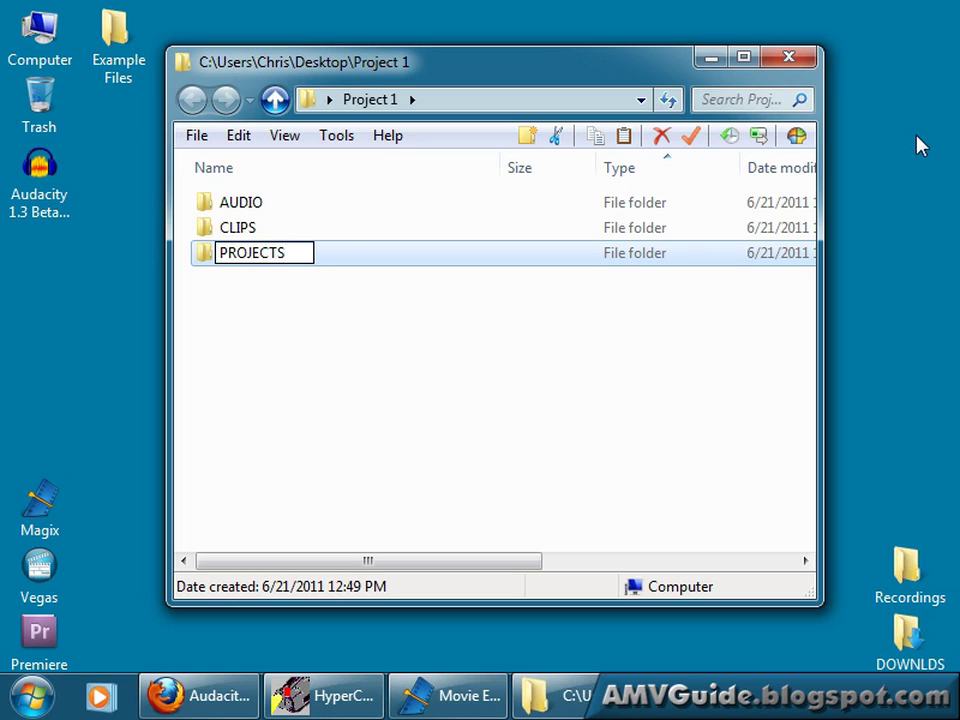
{"action": "key", "text": "Return"}
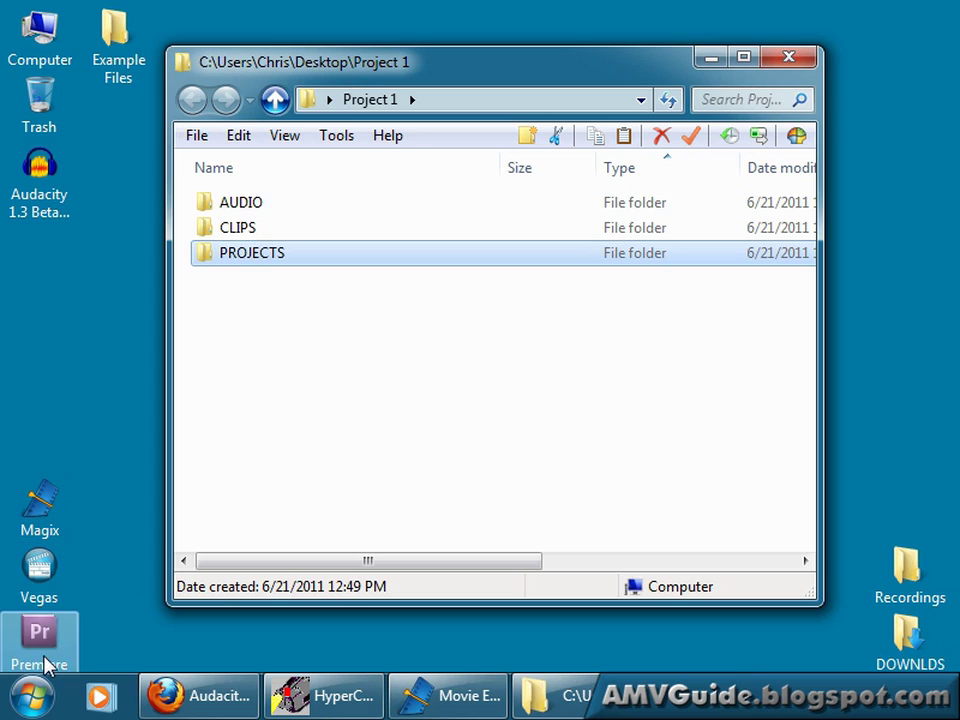
{"action": "left_click", "coordinate": [382, 322]}
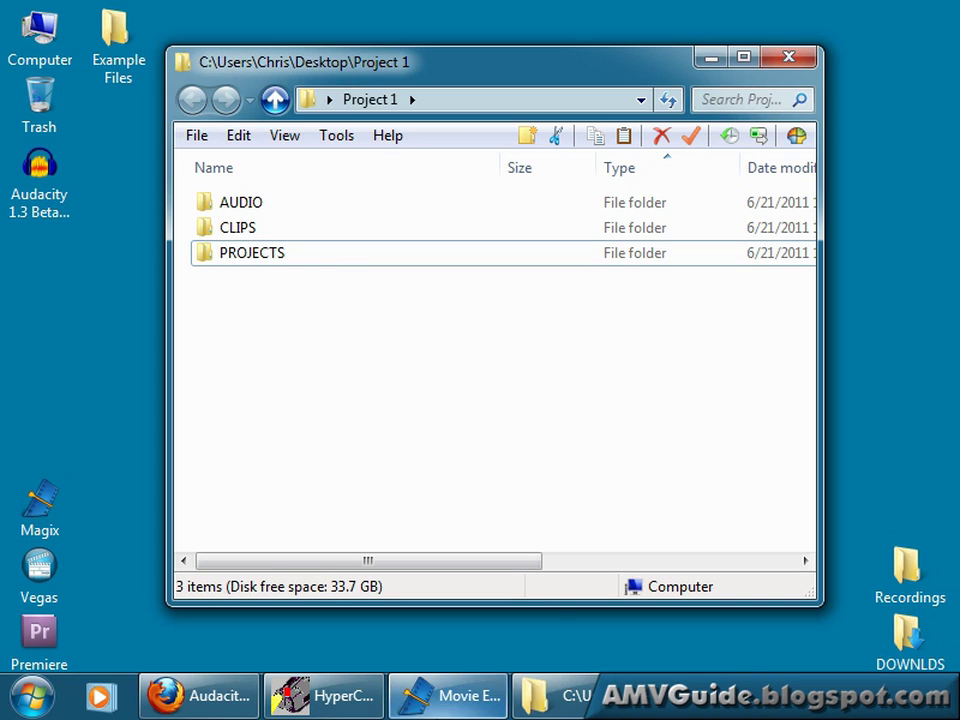
Place Music File.wav from the AUDIO folder onto Track 1 of the Movie Edit Pro timeline.
{"action": "double_click", "coordinate": [244, 203]}
{"action": "left_click", "coordinate": [441, 714]}
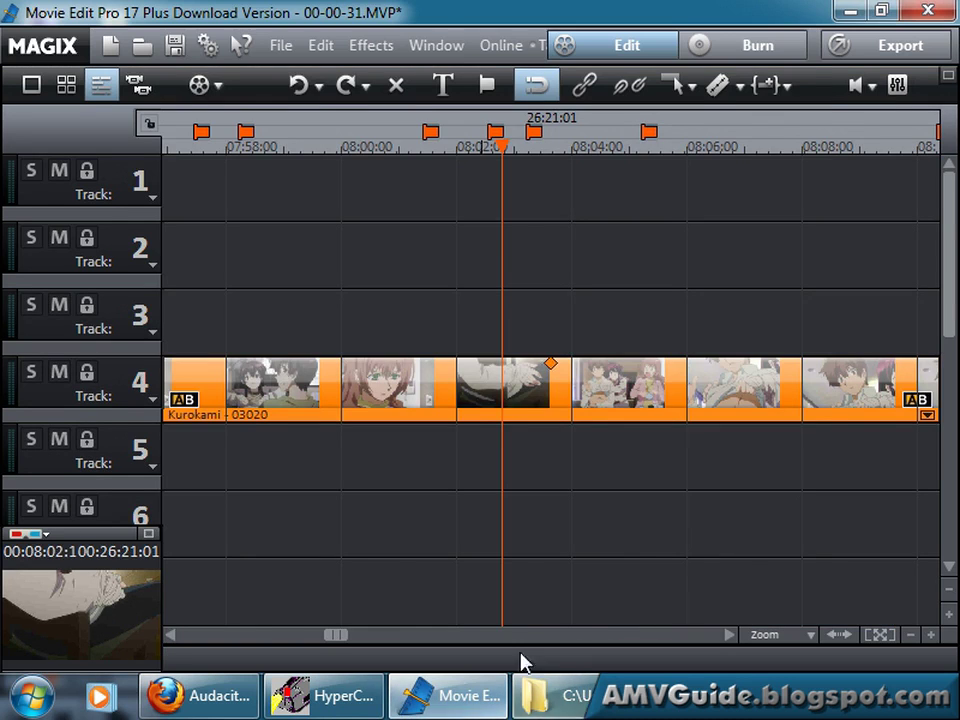
{"action": "left_click", "coordinate": [167, 146]}
{"action": "left_click_drag", "start_coordinate": [285, 62], "coordinate": [703, 203]}
{"action": "left_click_drag", "start_coordinate": [654, 352], "coordinate": [257, 182]}
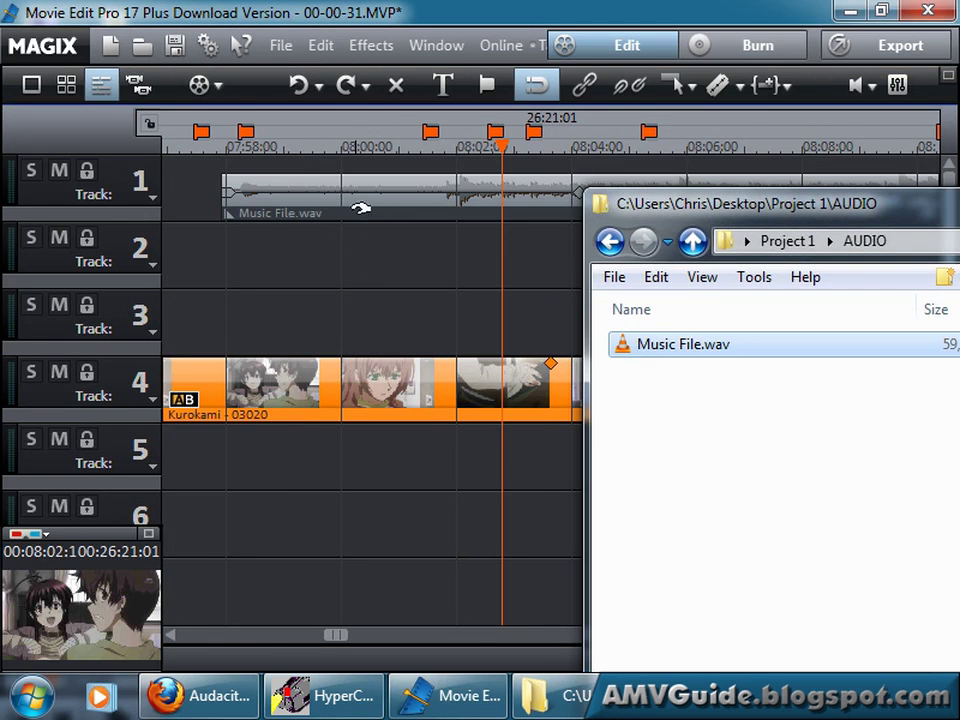
Preview the audio clip's playback, then minimize Movie Edit Pro.
{"action": "left_click", "coordinate": [360, 205]}
{"action": "left_click_drag", "start_coordinate": [320, 150], "coordinate": [470, 180]}
{"action": "key", "text": "space"}
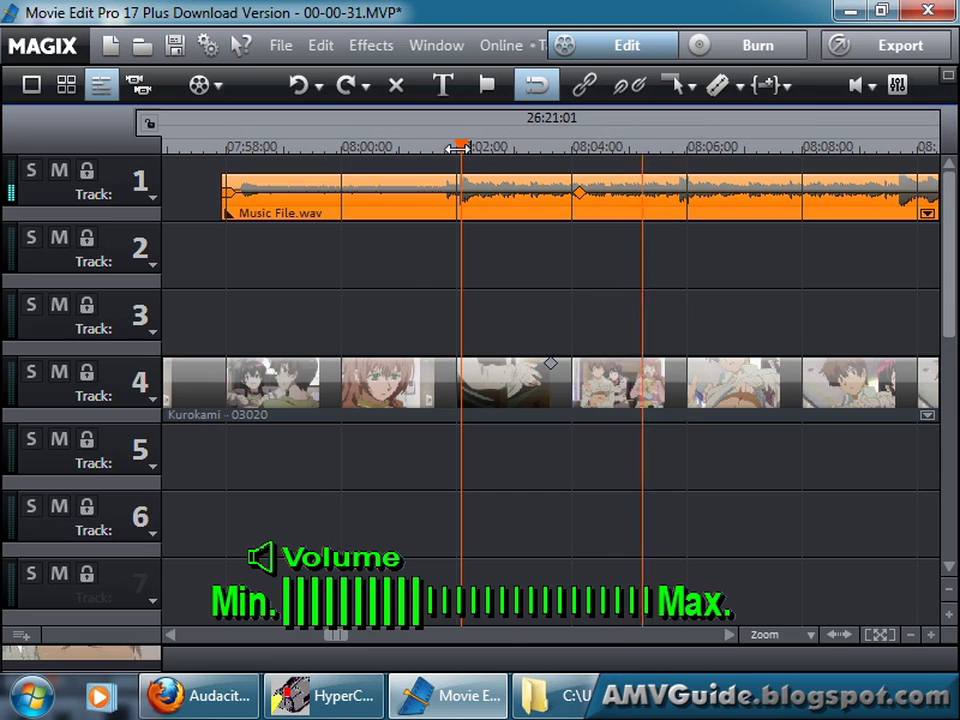
{"action": "left_click", "coordinate": [443, 155]}
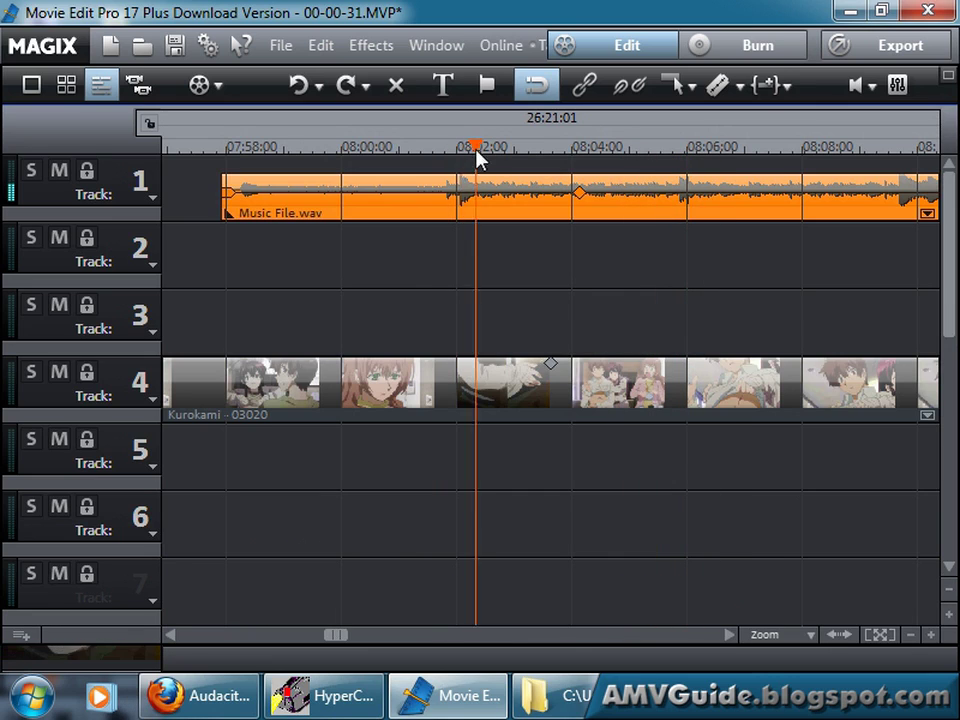
{"action": "key", "text": "space"}
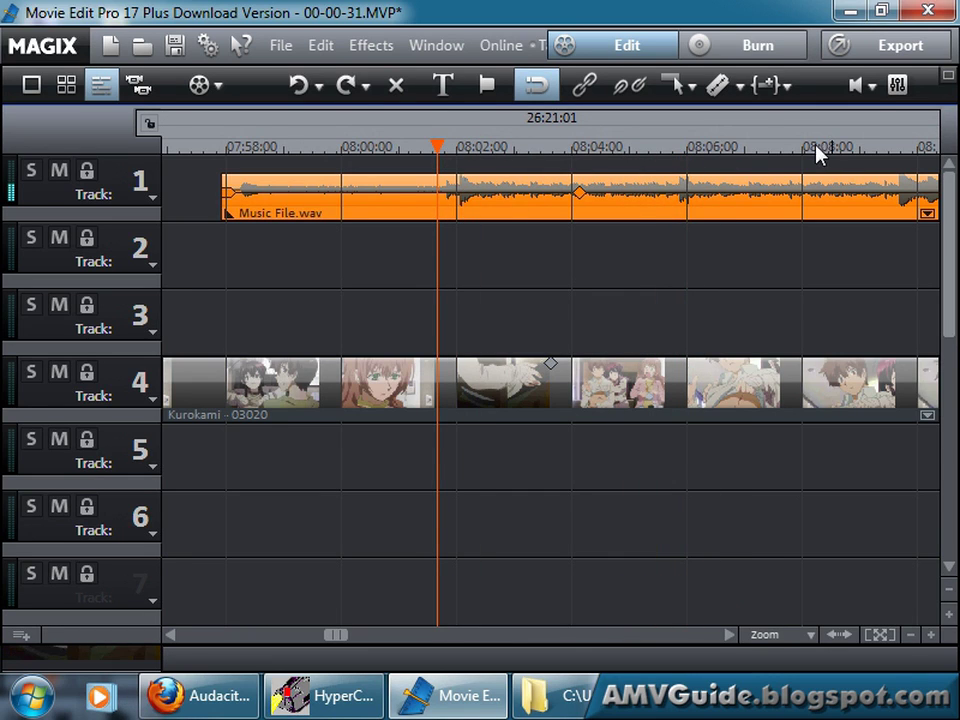
{"action": "left_click", "coordinate": [853, 15]}
{"action": "left_click_drag", "start_coordinate": [805, 220], "coordinate": [498, 102]}
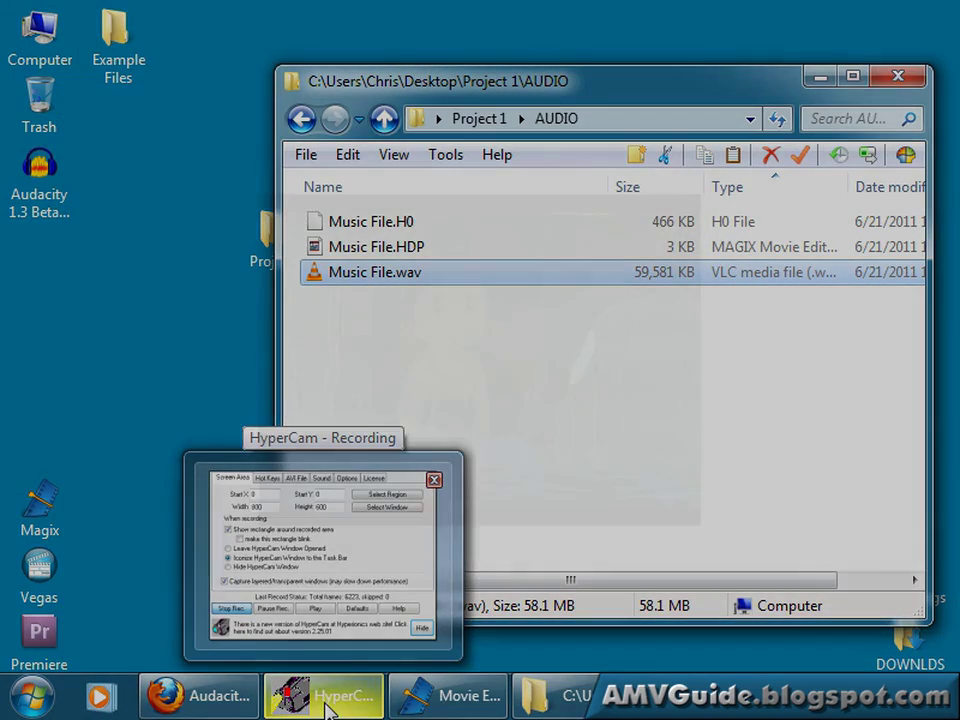
{"action": "mouse_move", "coordinate": [454, 703]}
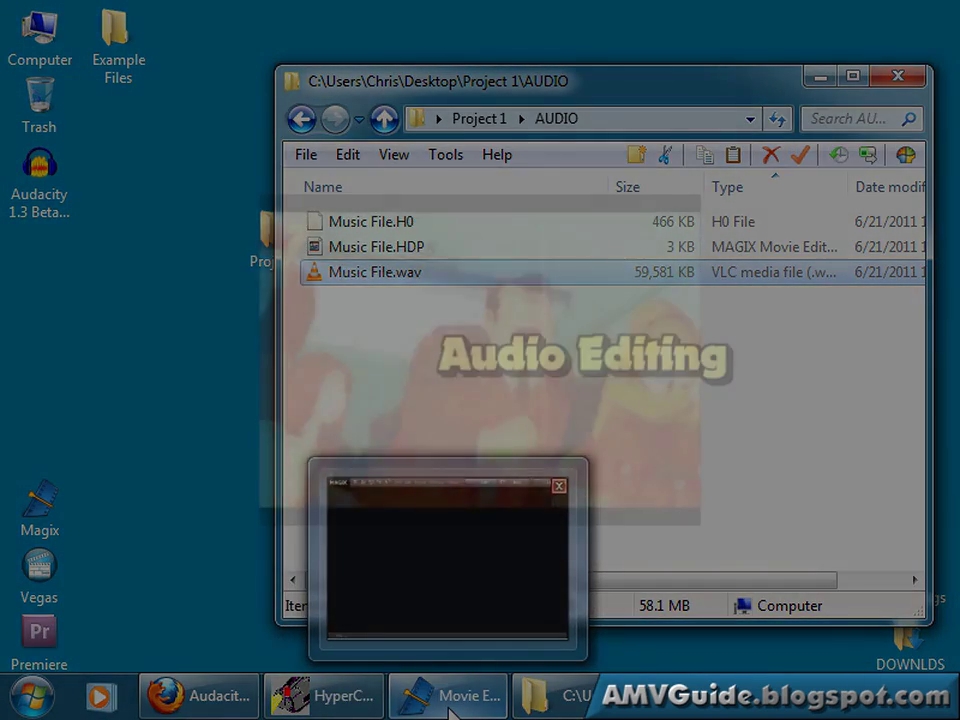